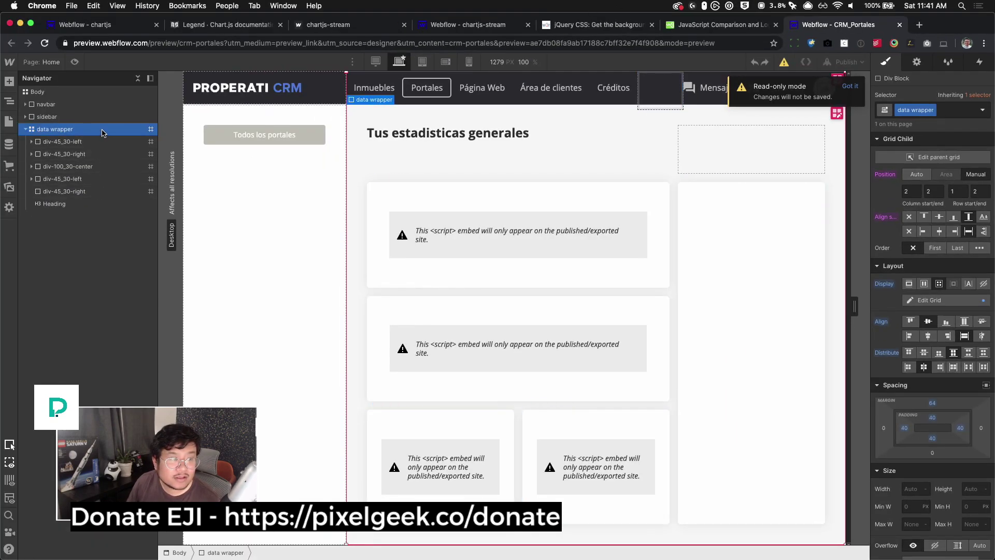
Set the grid position of the five cards inside the data wrapper to Auto
click(916, 175)
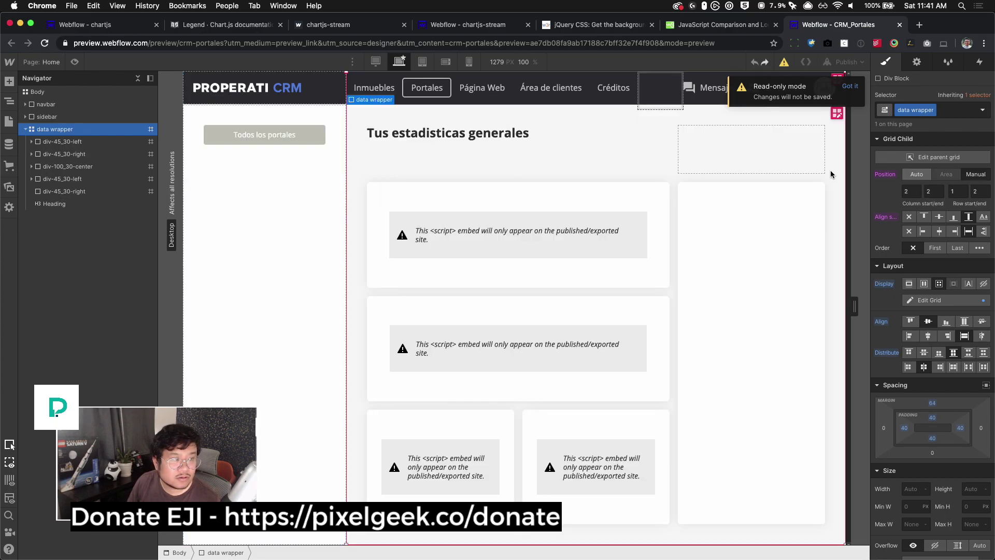
click(445, 422)
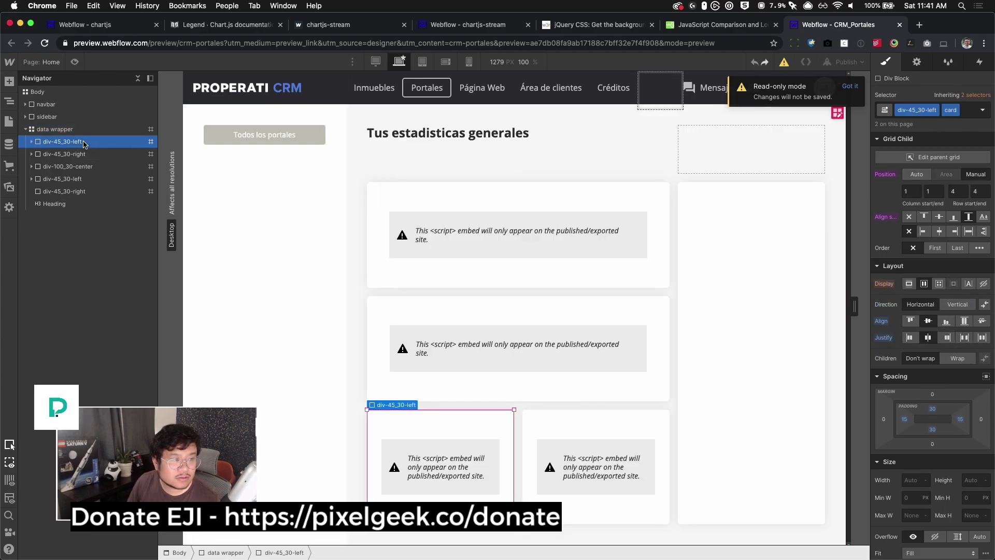
click(916, 174)
click(94, 165)
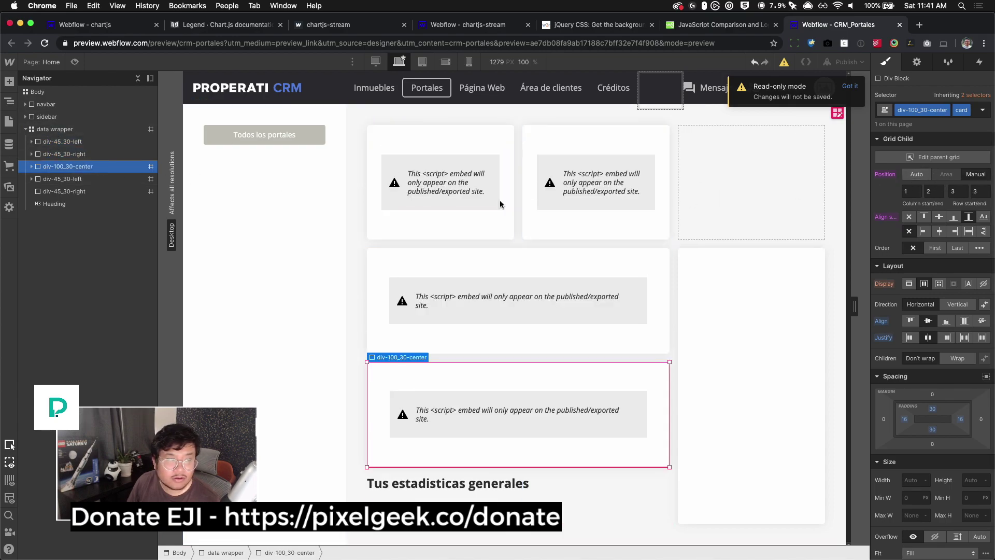
click(143, 176)
click(132, 191)
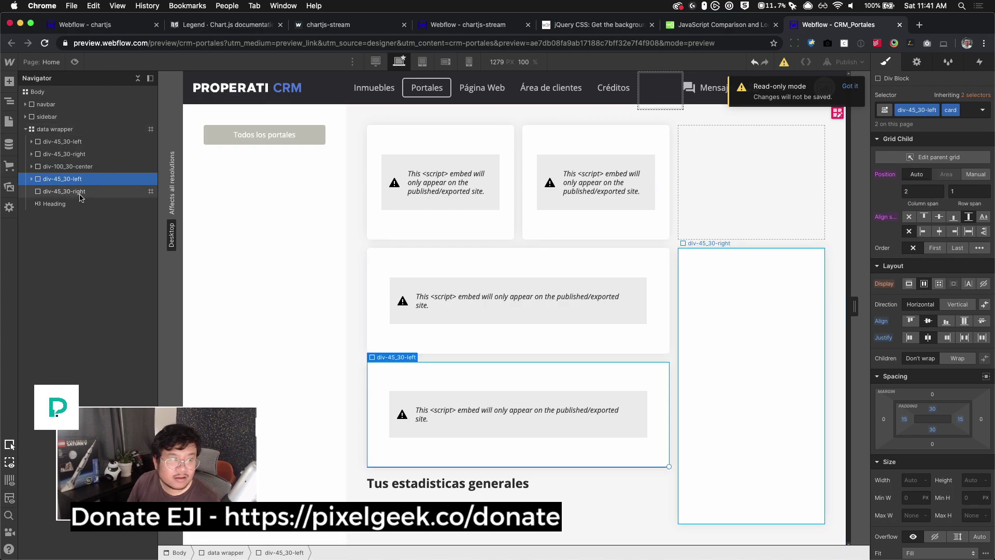
click(917, 176)
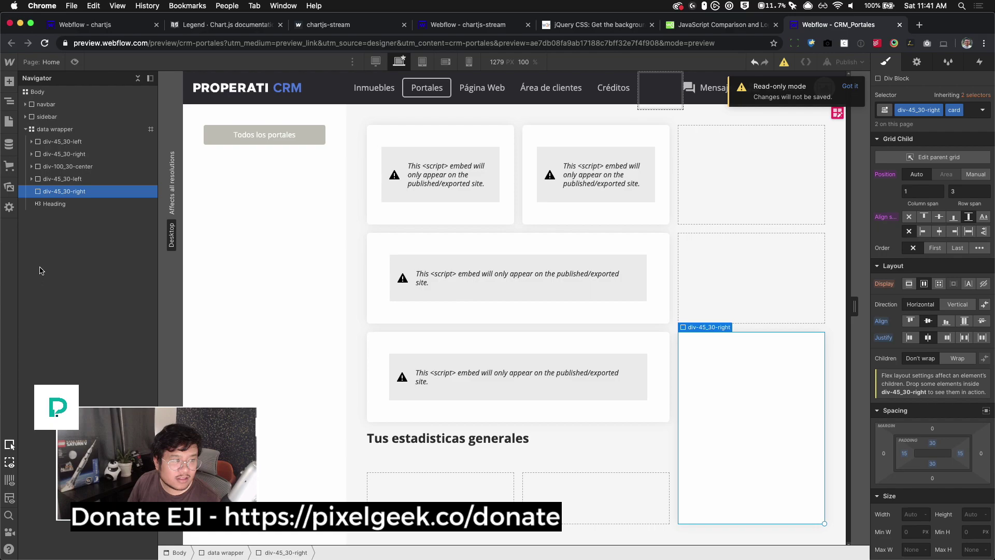
Move the heading above all cards in the data wrapper and span it across three columns
click(60, 205)
drag(60, 204, 68, 139)
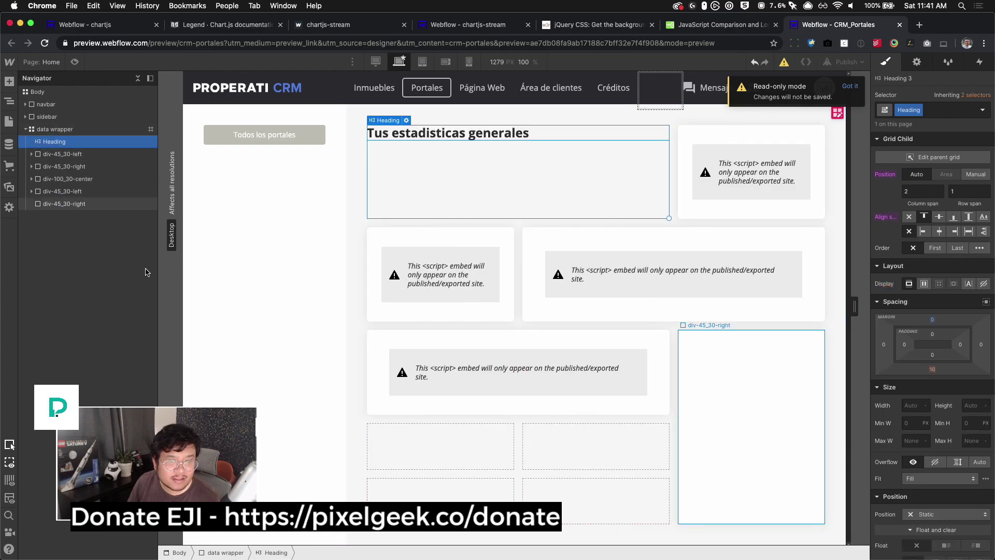
drag(671, 218, 791, 225)
Move the empty three-row div-45_30-right card directly above div-100_30-center in the data wrapper
click(749, 364)
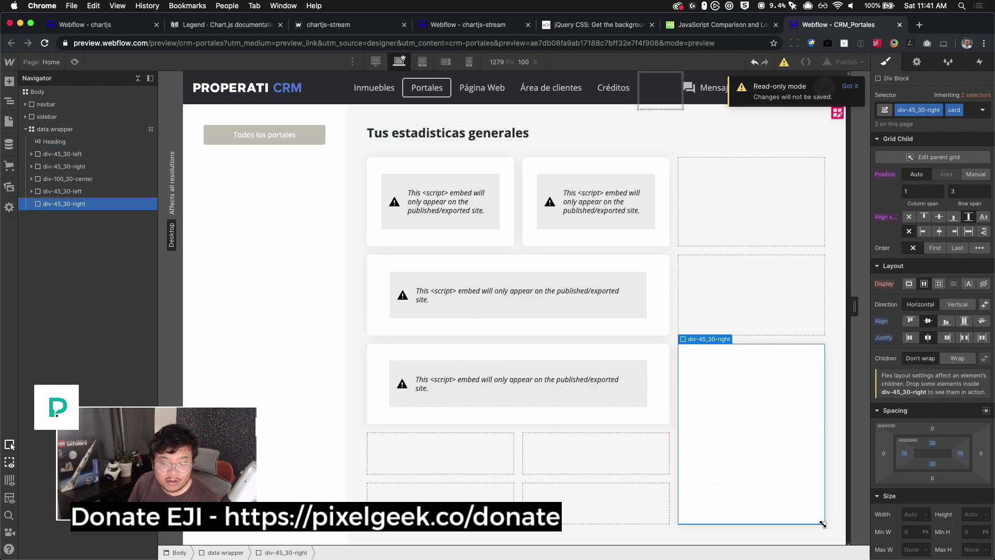
drag(831, 524, 799, 257)
drag(800, 192, 802, 194)
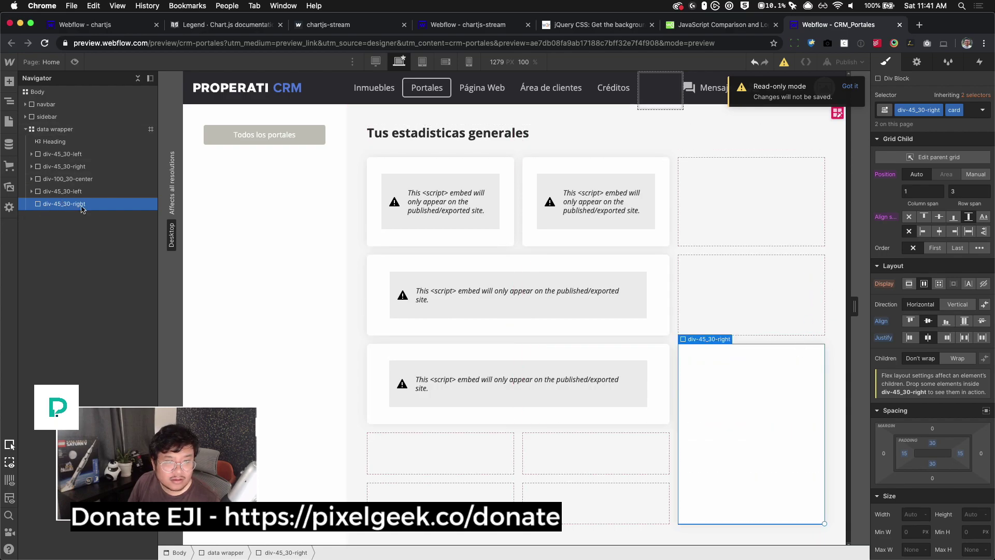
click(617, 238)
click(751, 410)
drag(56, 203, 58, 179)
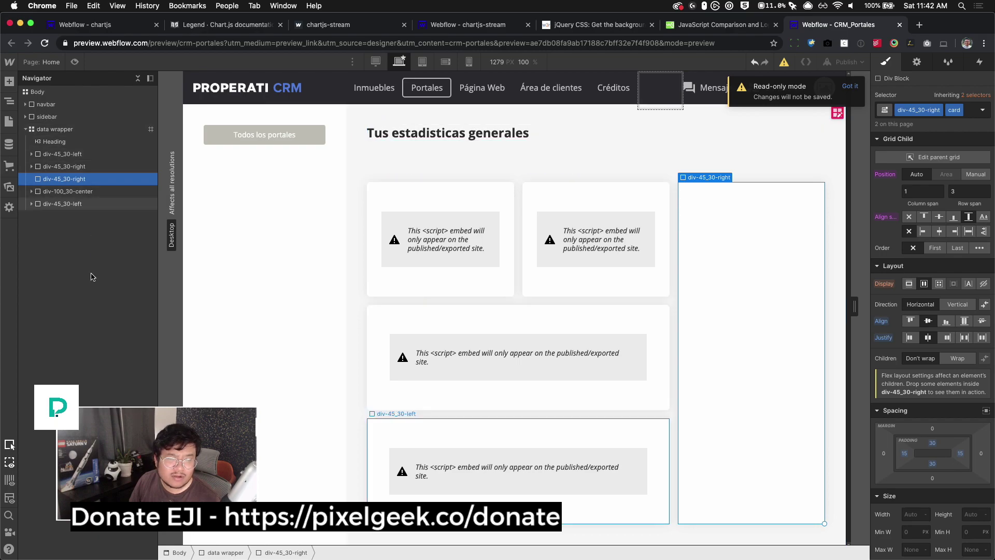
At the tablet breakpoint, remove the third column from the data wrapper's grid and span the heading over two columns
click(422, 62)
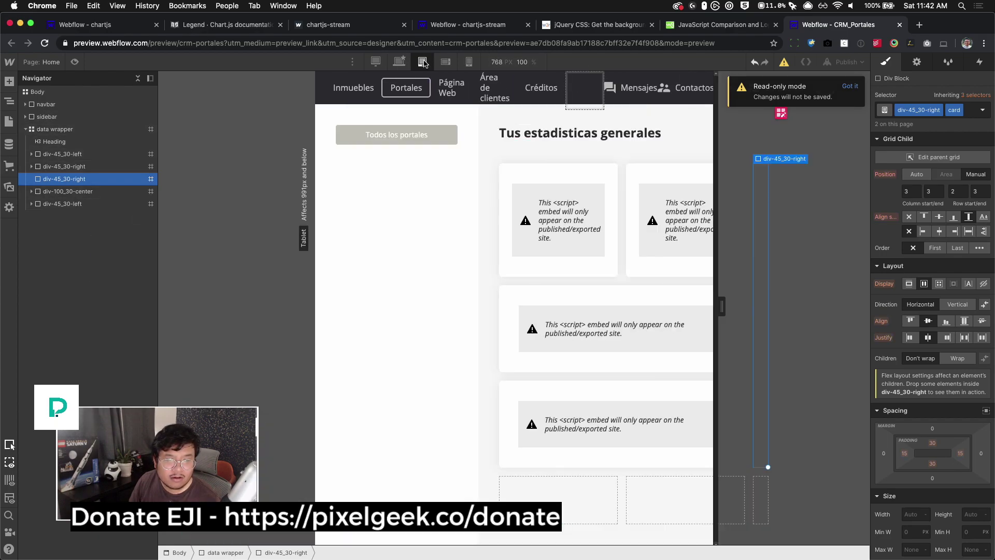
click(94, 130)
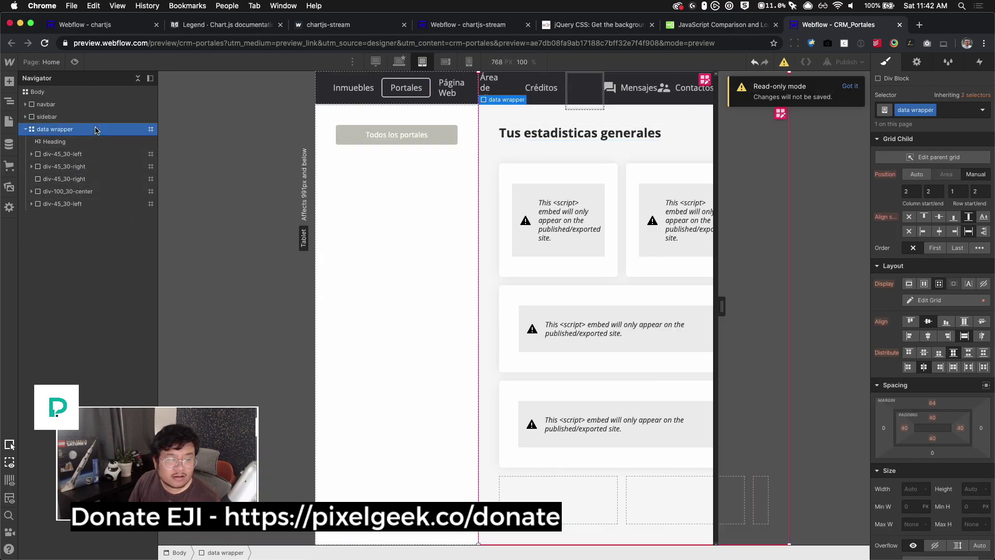
click(941, 303)
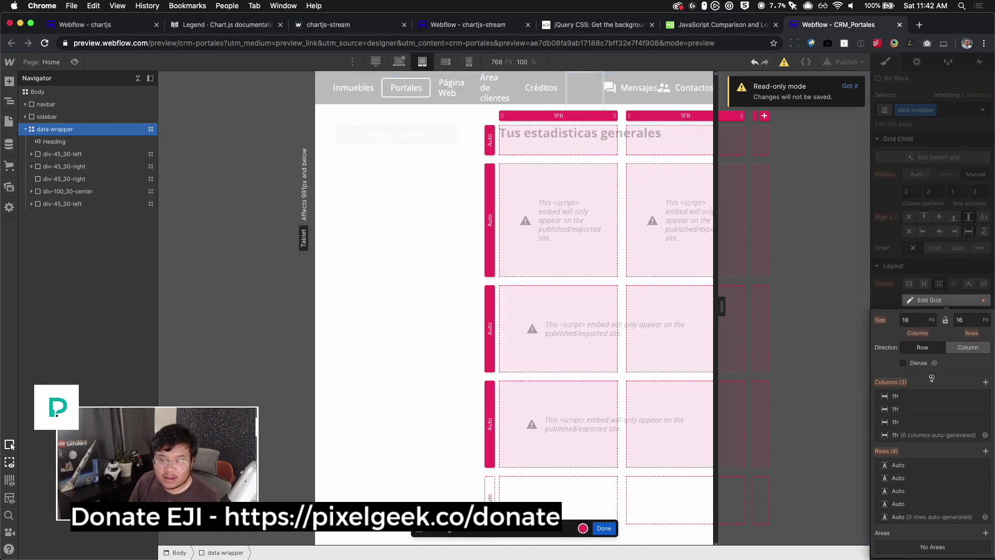
click(984, 422)
click(868, 248)
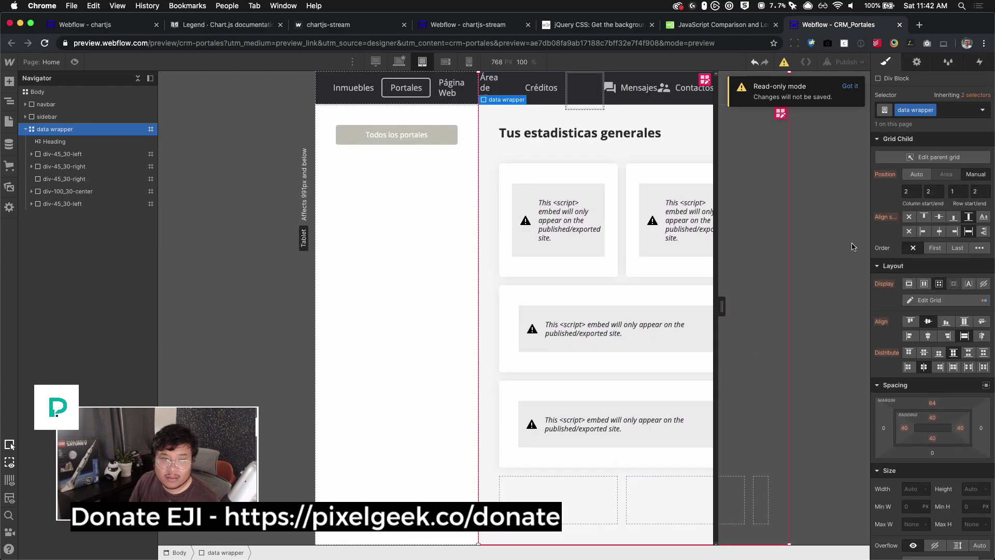
click(577, 137)
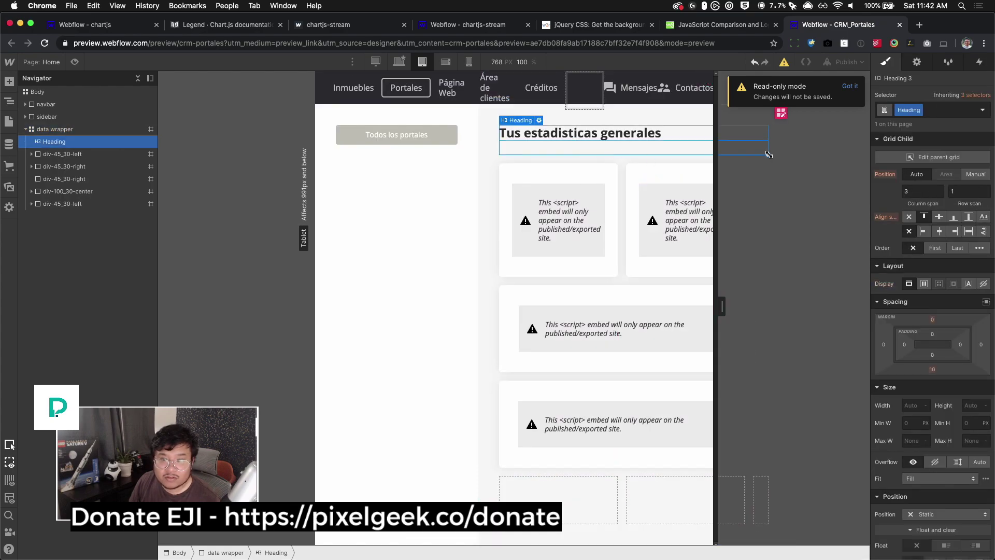
drag(767, 156, 666, 179)
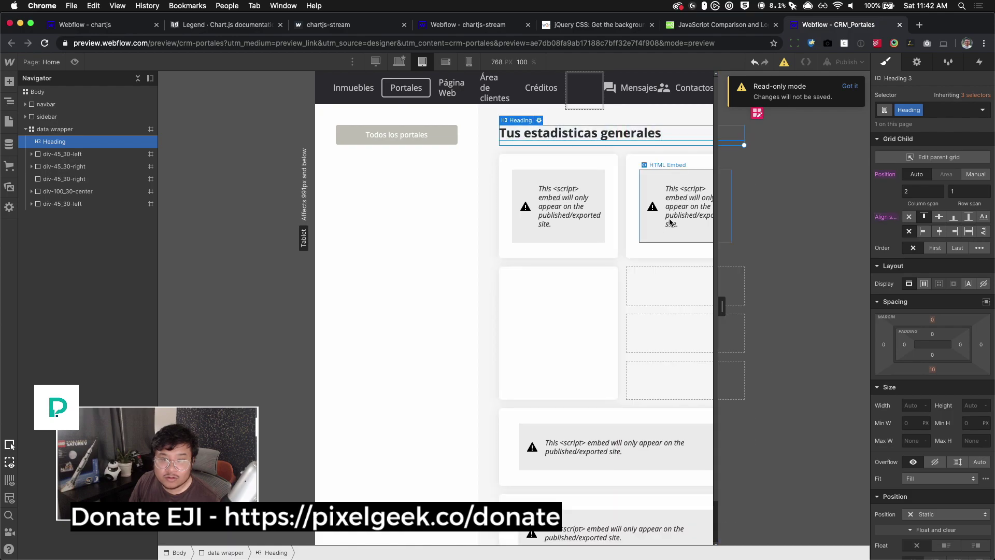
click(616, 254)
click(603, 257)
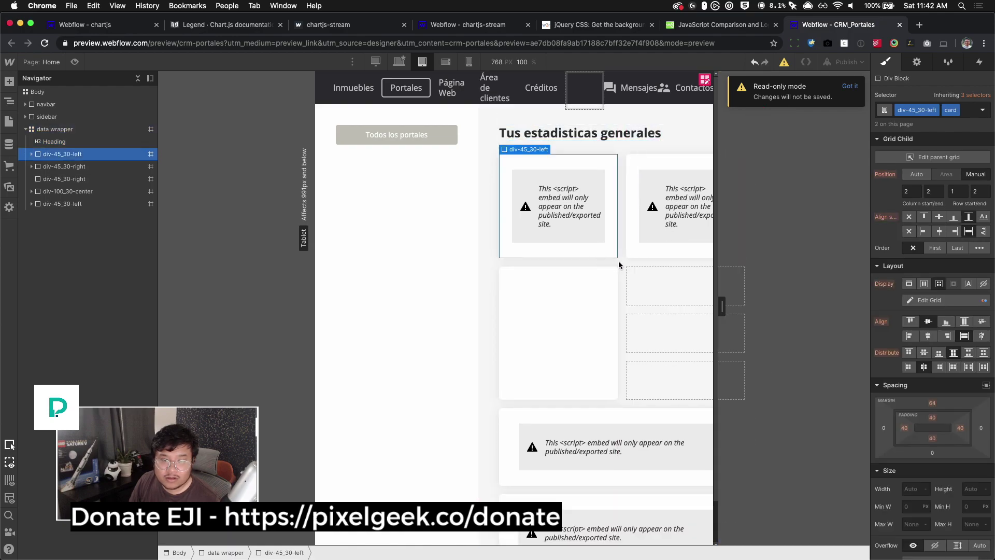
drag(619, 259, 688, 262)
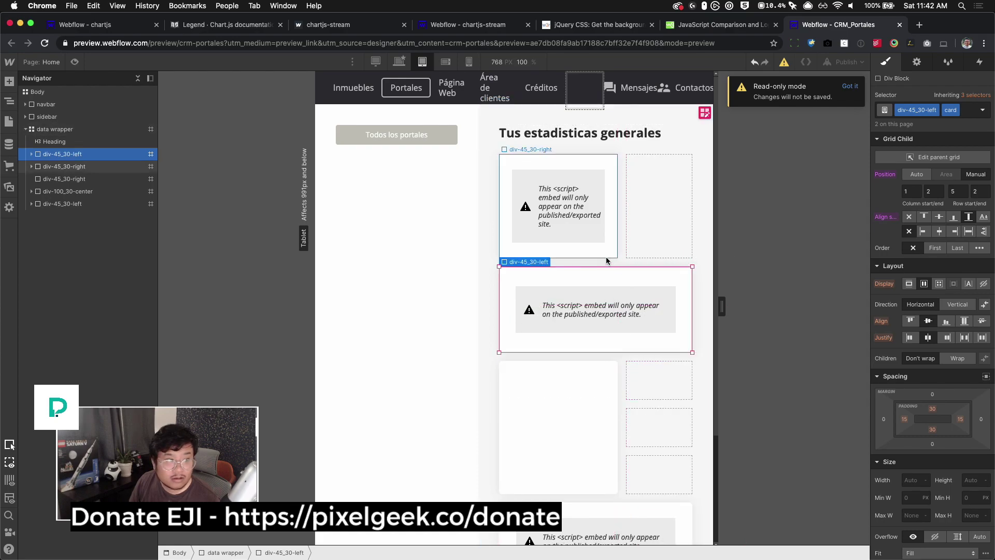
key(super+z)
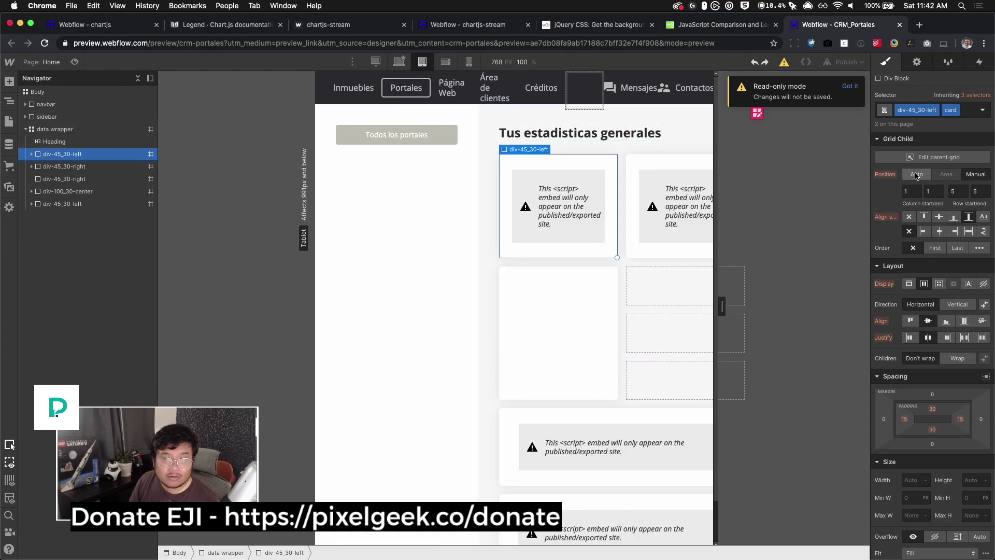
Set the tablet grid position of the data wrapper's cards to Auto
click(94, 166)
click(64, 179)
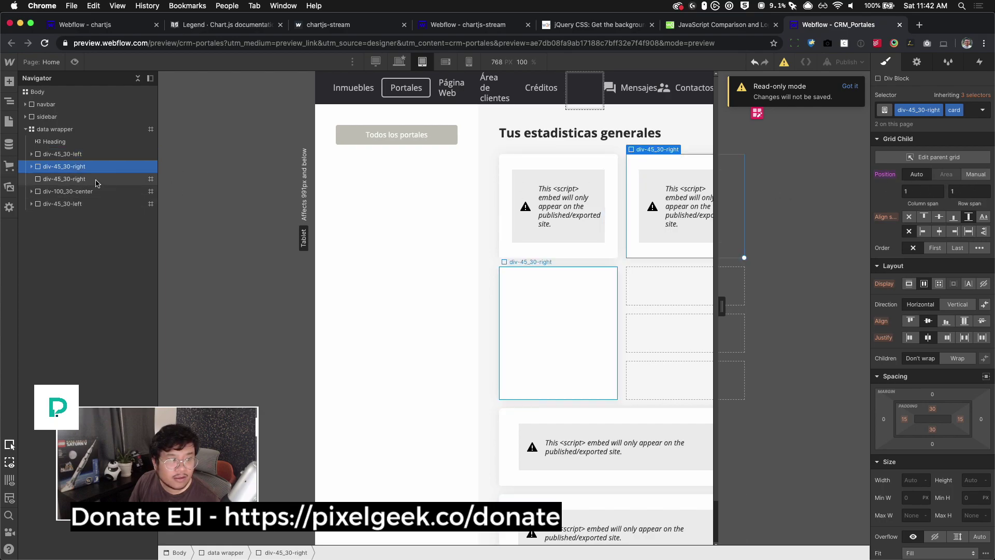
click(69, 192)
click(75, 204)
click(916, 176)
Span the first three tablet cards over two columns, reduce the empty one to one row, and compare the desktop and tablet layouts
click(603, 253)
drag(615, 257, 692, 249)
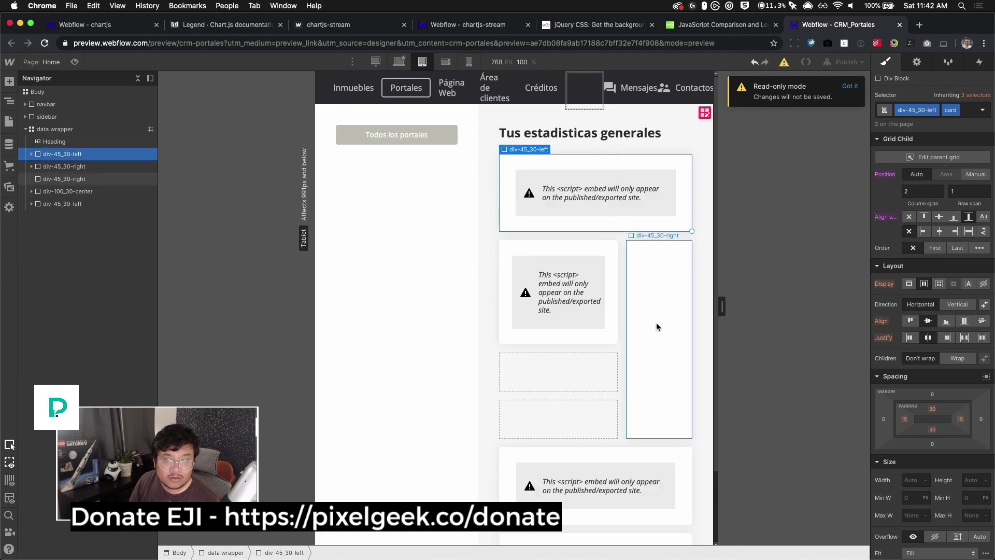
click(584, 342)
drag(617, 344, 657, 344)
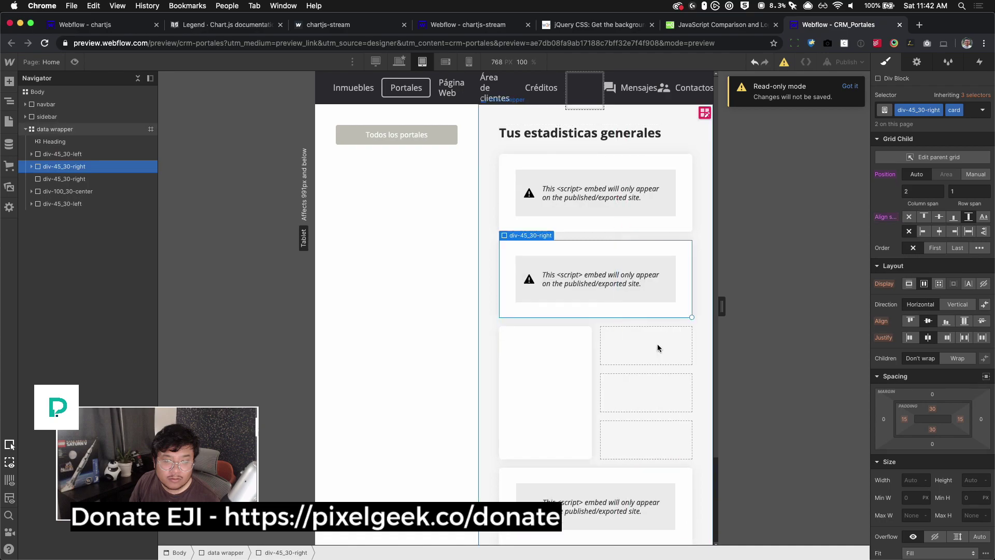
click(551, 406)
drag(590, 458, 692, 357)
click(552, 378)
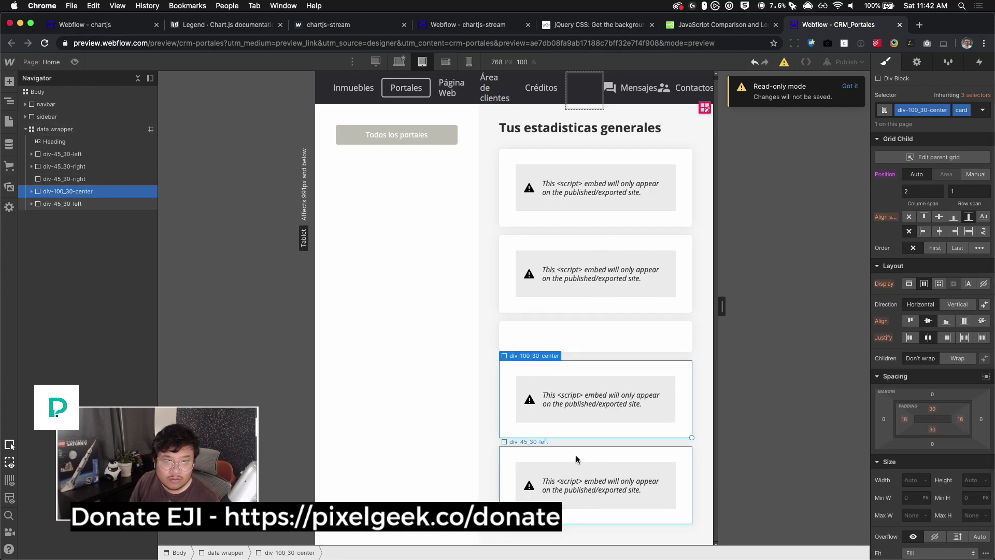
click(399, 62)
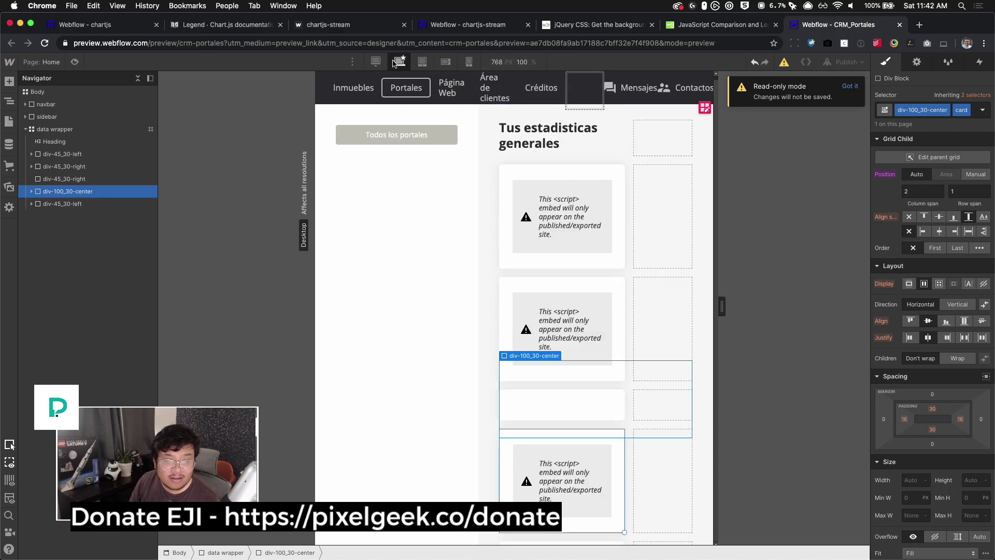
click(422, 63)
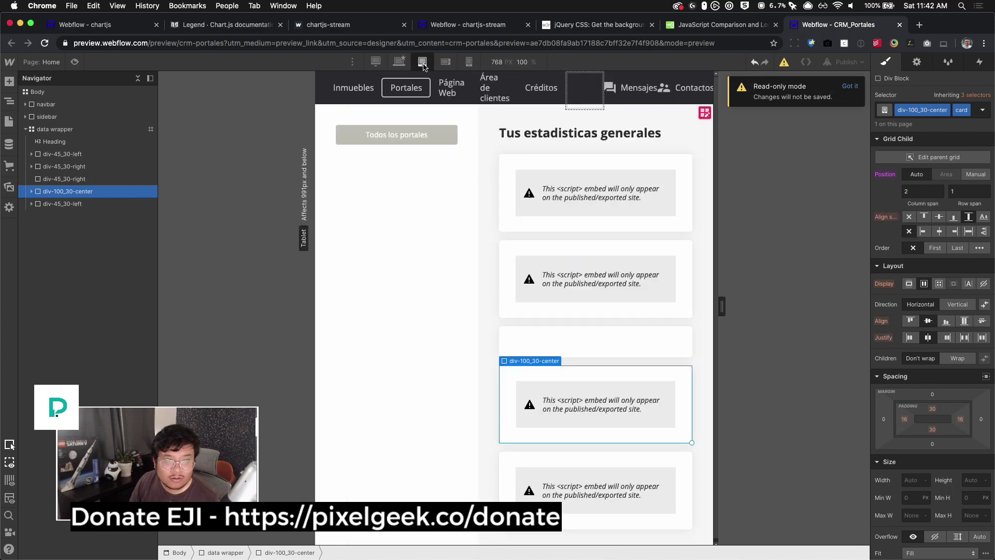
click(399, 62)
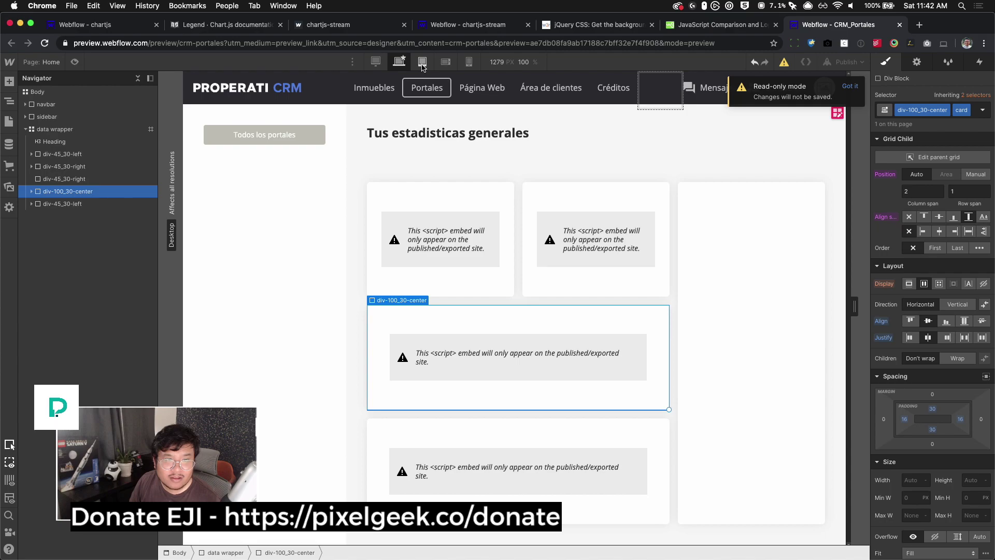
click(422, 63)
Set the data wrapper's own grid position to Auto at the desktop breakpoint
click(95, 130)
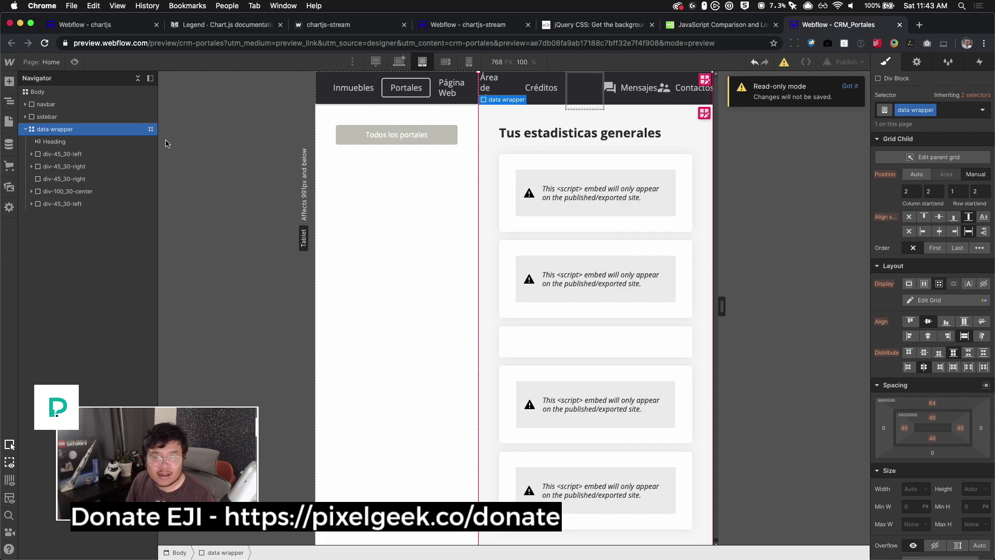
click(399, 62)
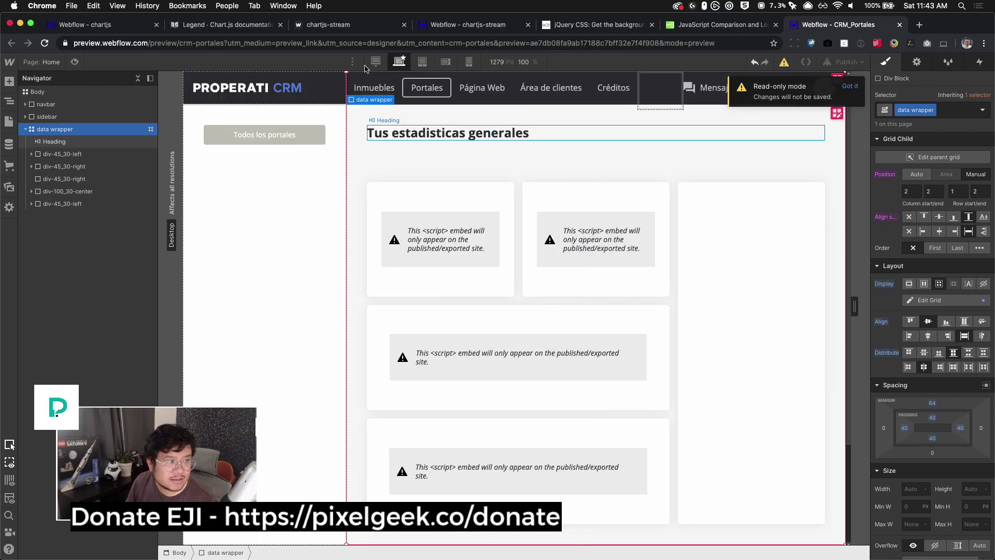
click(921, 174)
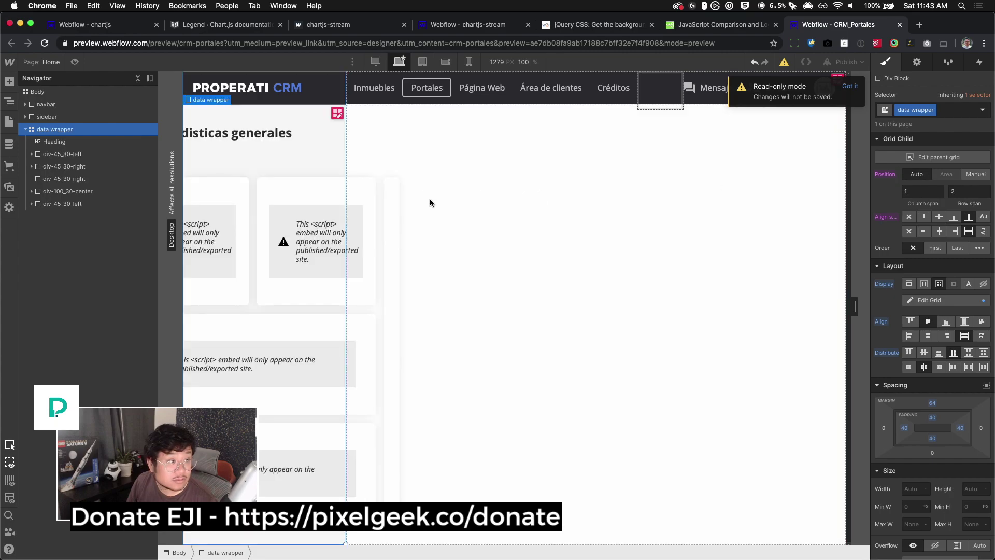
Collapse the data wrapper and change the Body's display from grid to Block
click(25, 129)
click(50, 96)
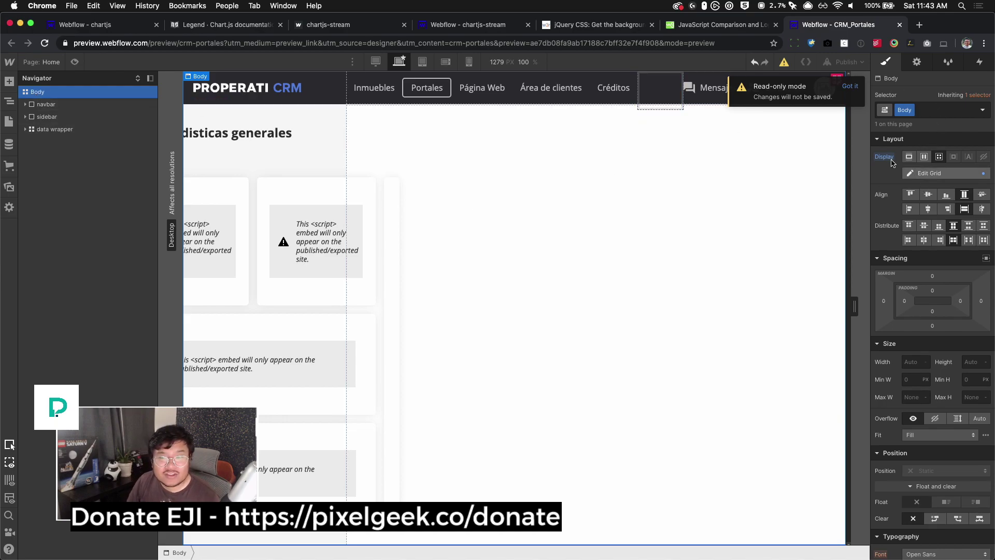
click(909, 157)
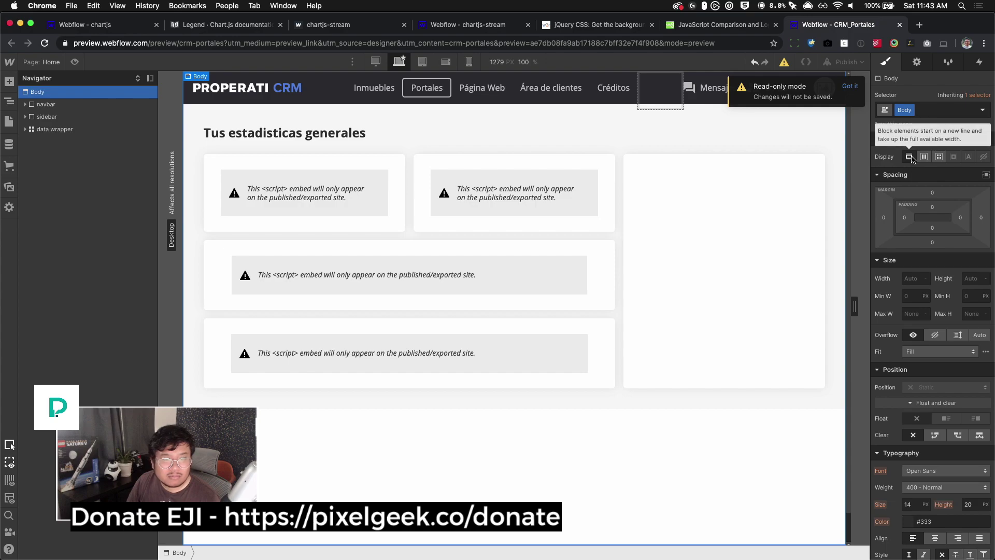
Insert a new Grid element as the first child of the Body, above the navbar
key(a)
drag(128, 155, 82, 99)
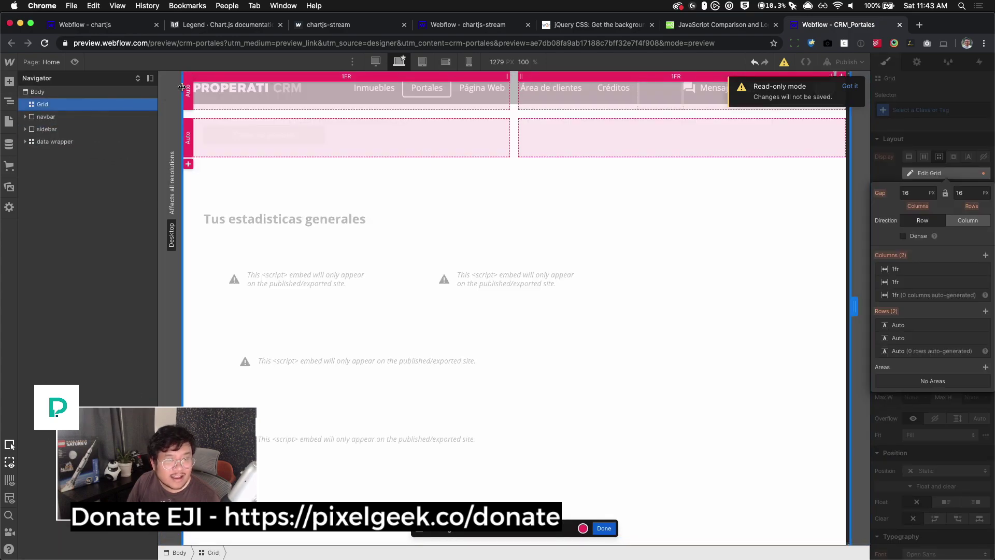
key(Escape)
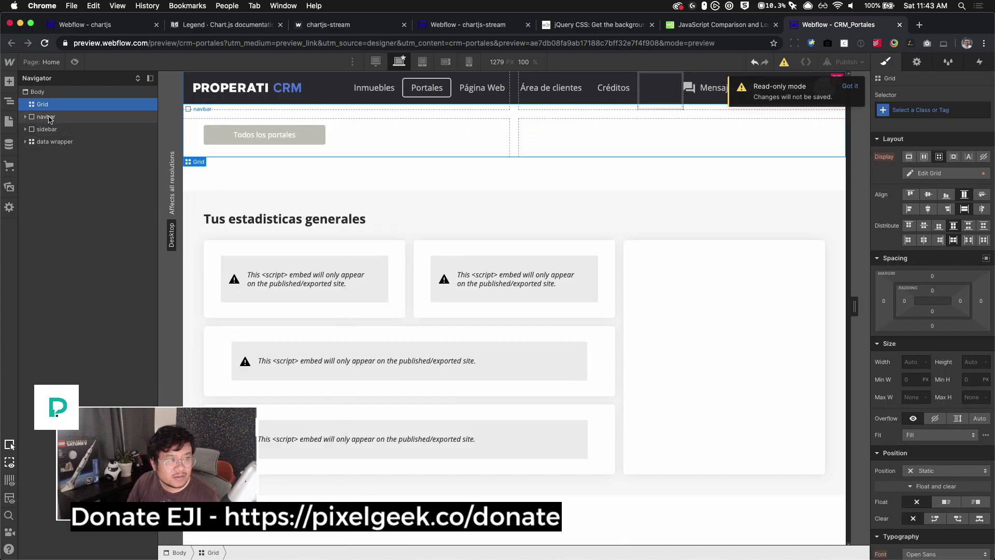
Nest the navbar, sidebar and data wrapper inside the new Grid, and reset the sidebar's Fixed position to Static
drag(48, 119, 45, 110)
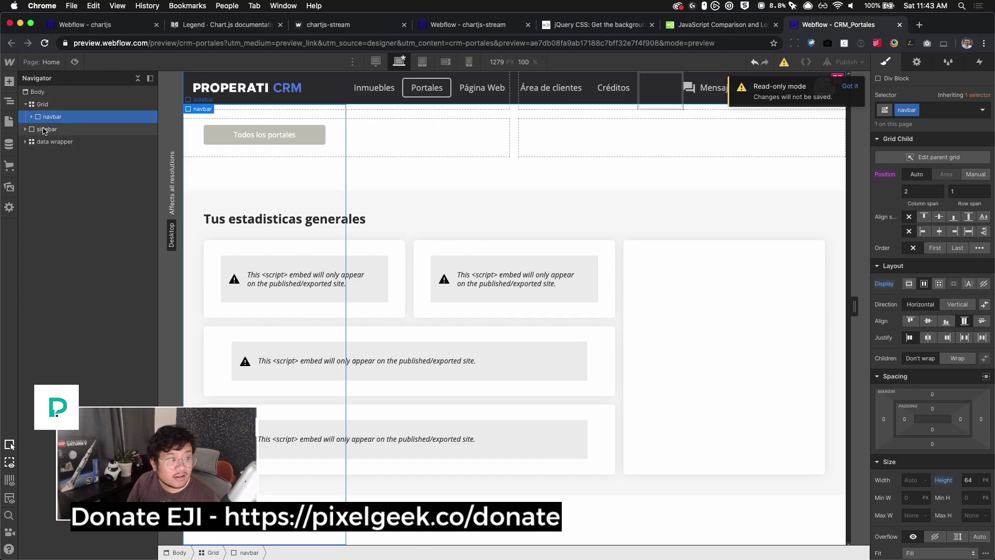
click(110, 129)
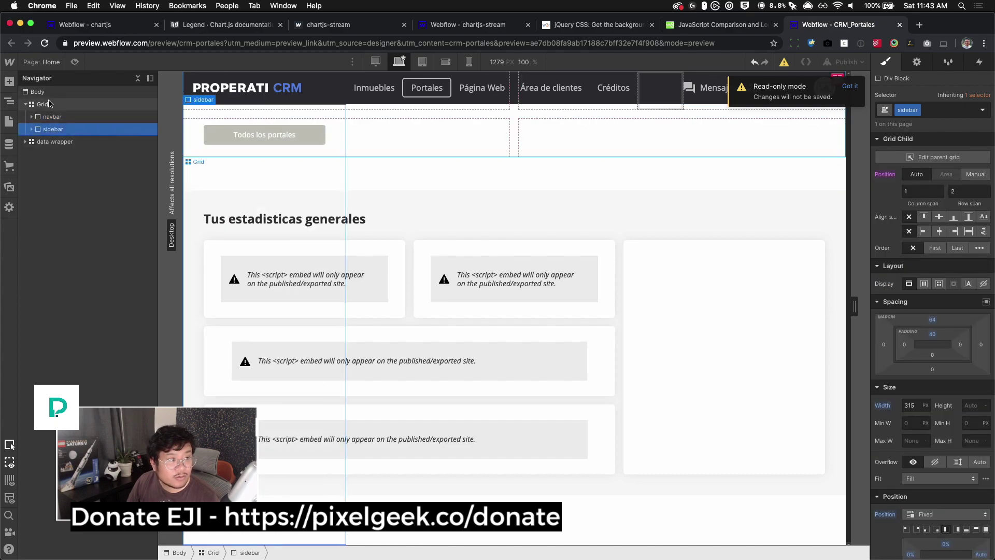
click(975, 190)
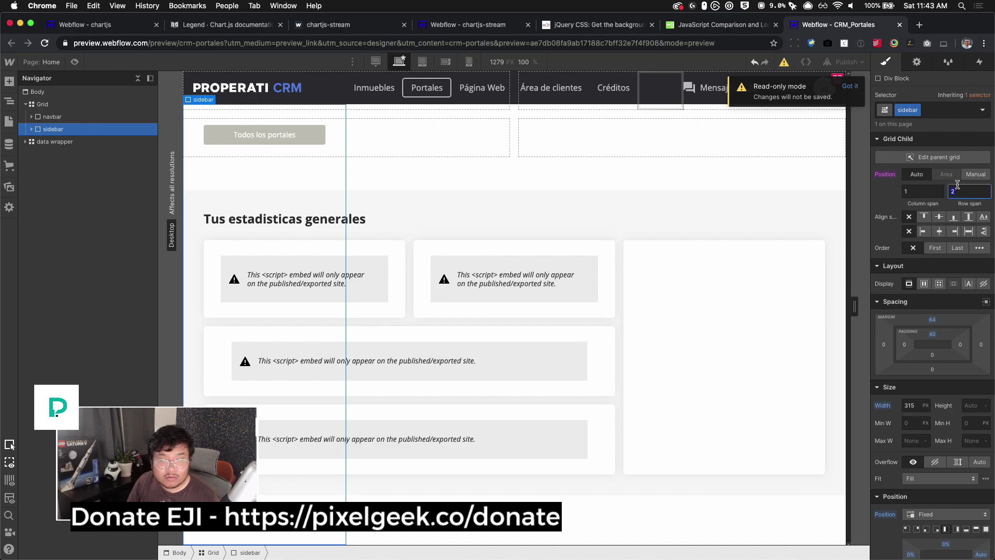
click(86, 146)
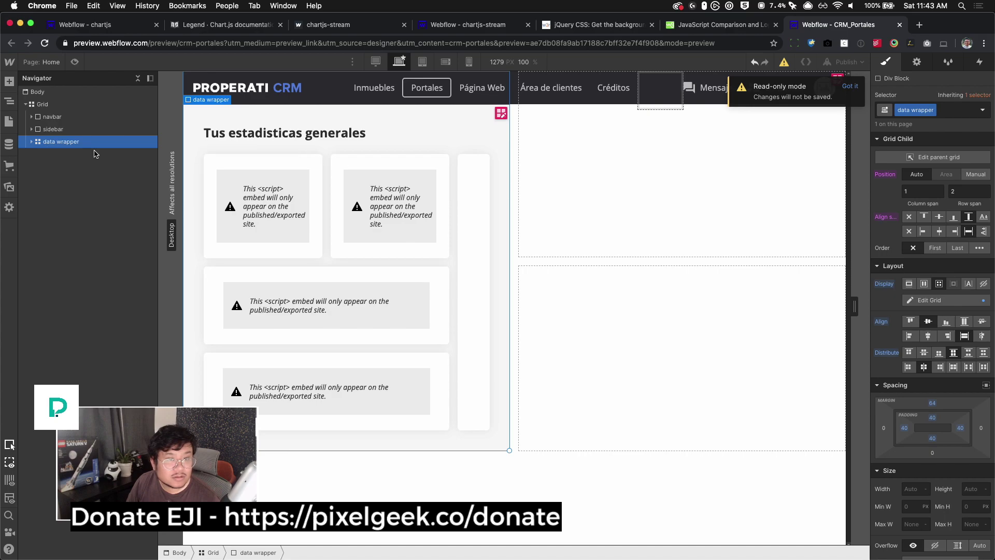
click(54, 130)
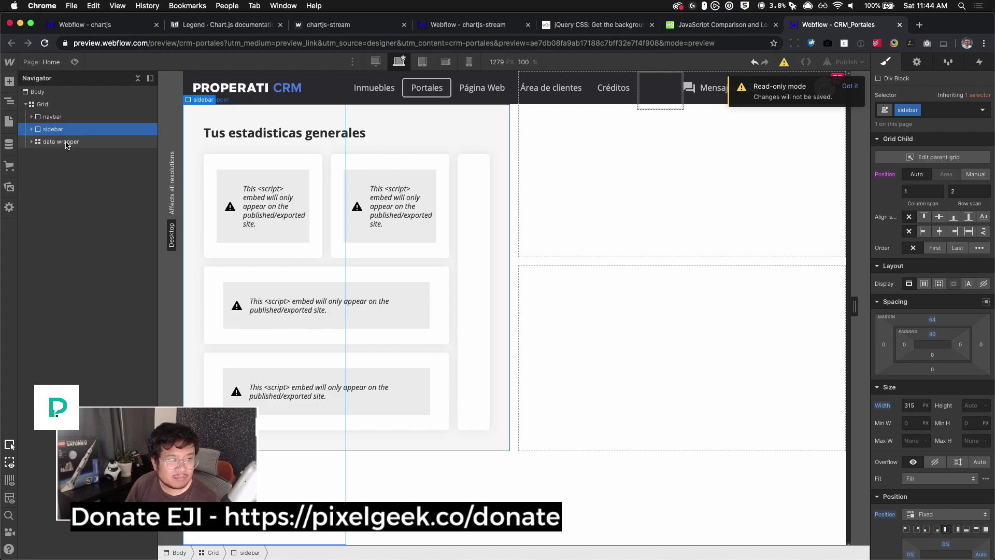
alt+click(885, 514)
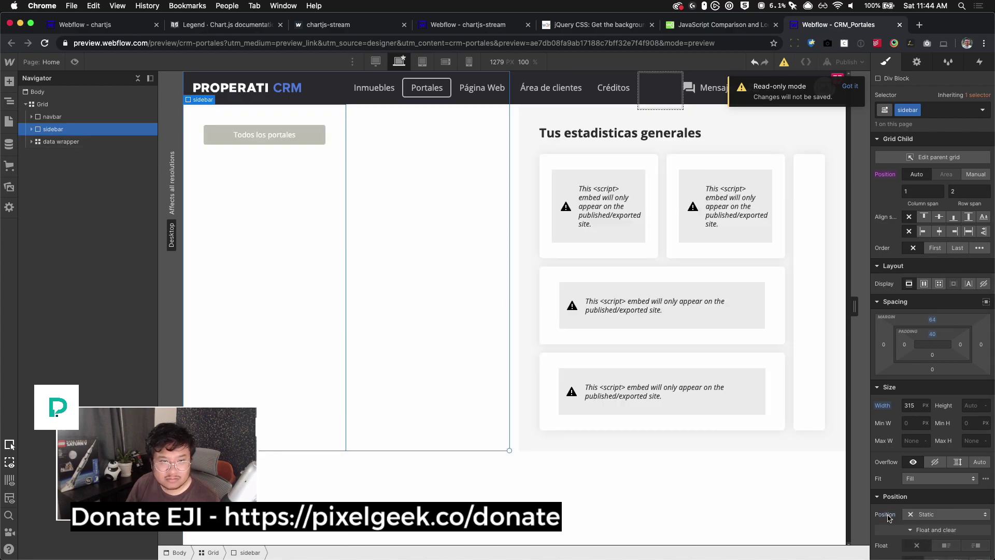
Set the new Grid's height to 100 VH
click(45, 105)
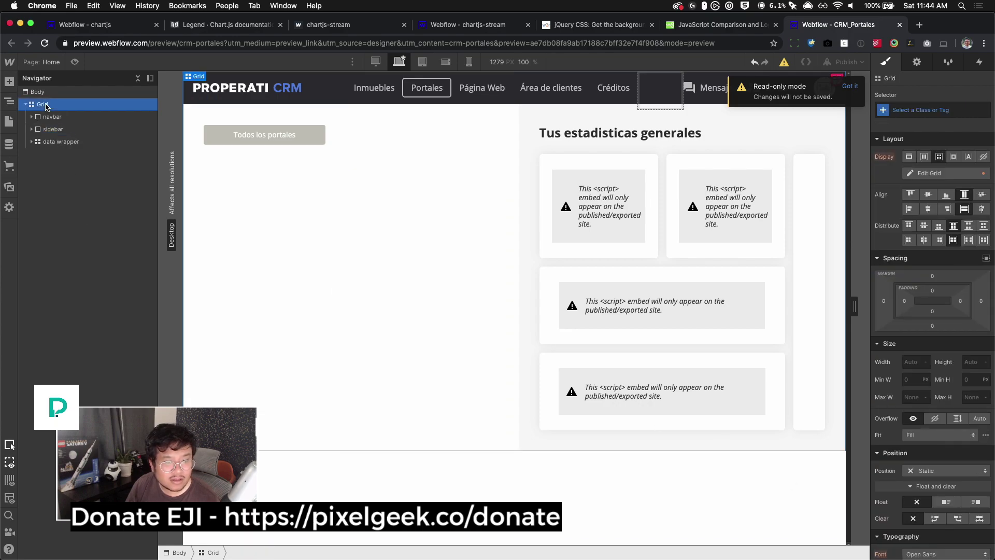
click(974, 363)
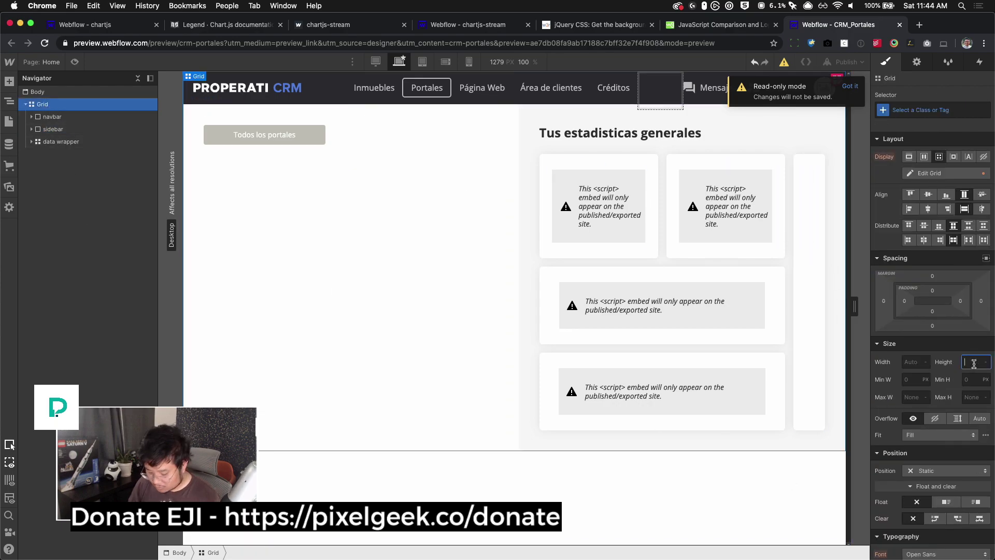
text(100%)
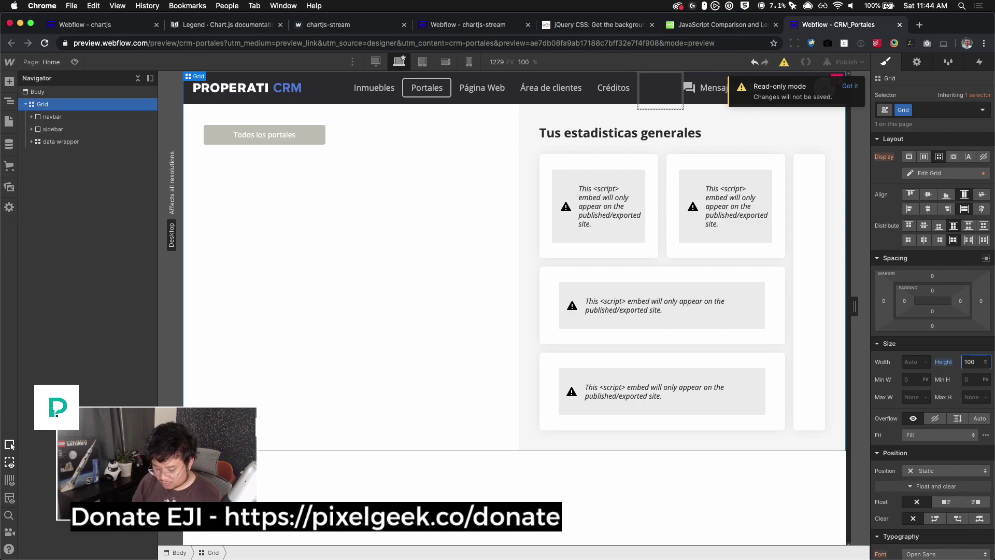
key(Return)
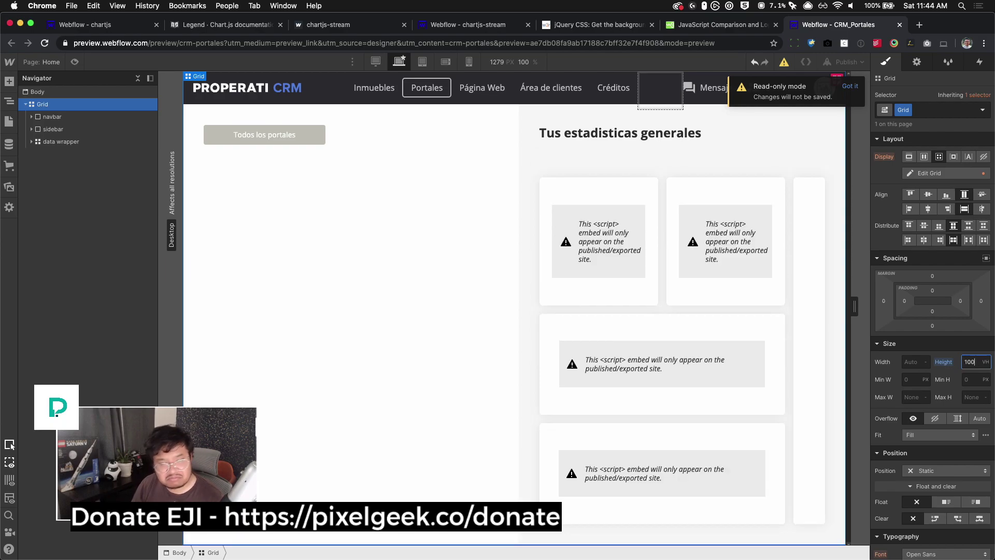
Set the Grid's first column to 315 px to match the sidebar's width
click(265, 289)
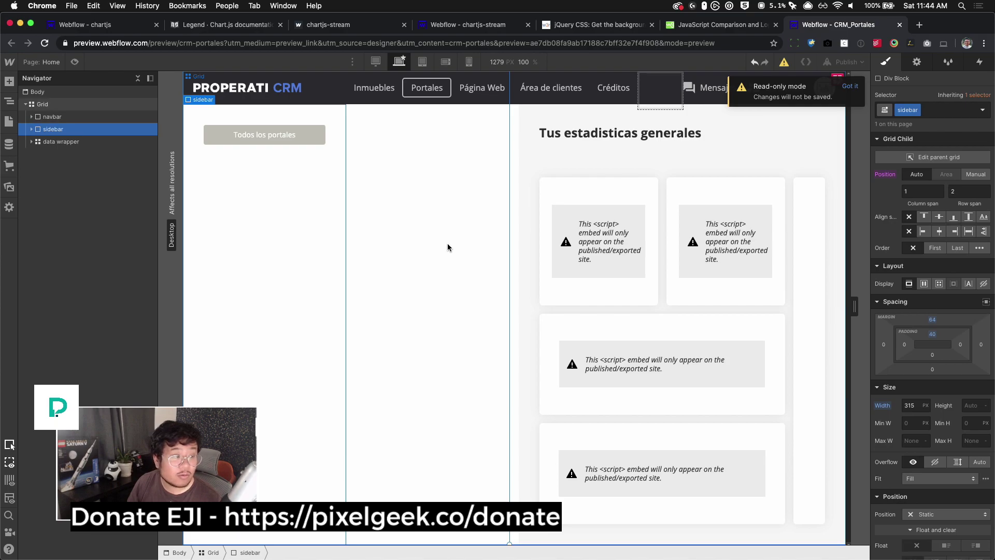
click(64, 106)
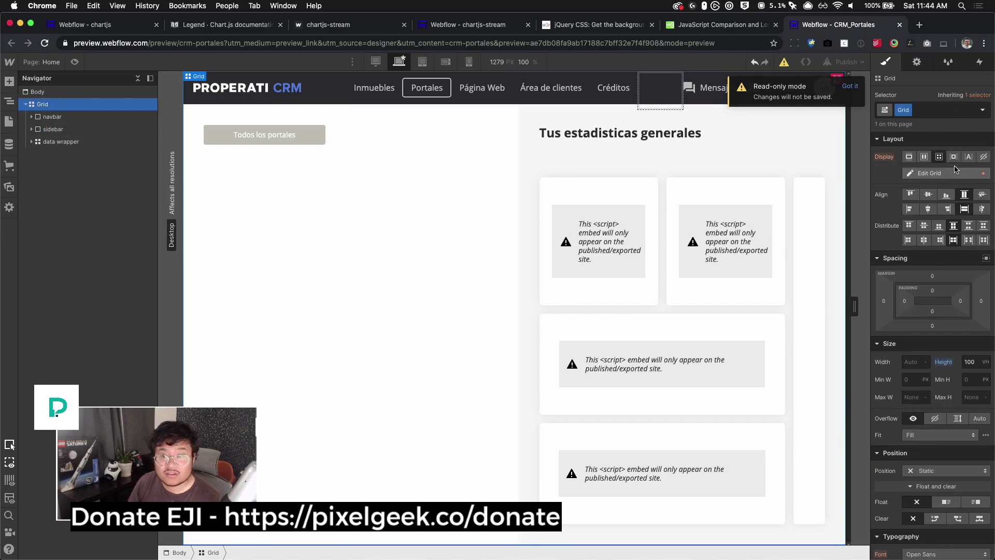
click(930, 176)
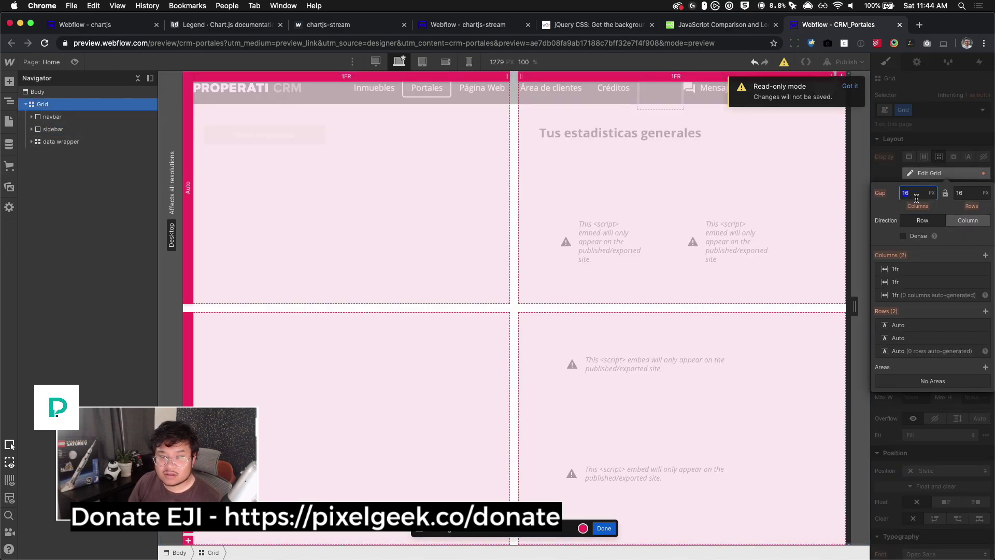
click(897, 270)
text(315)
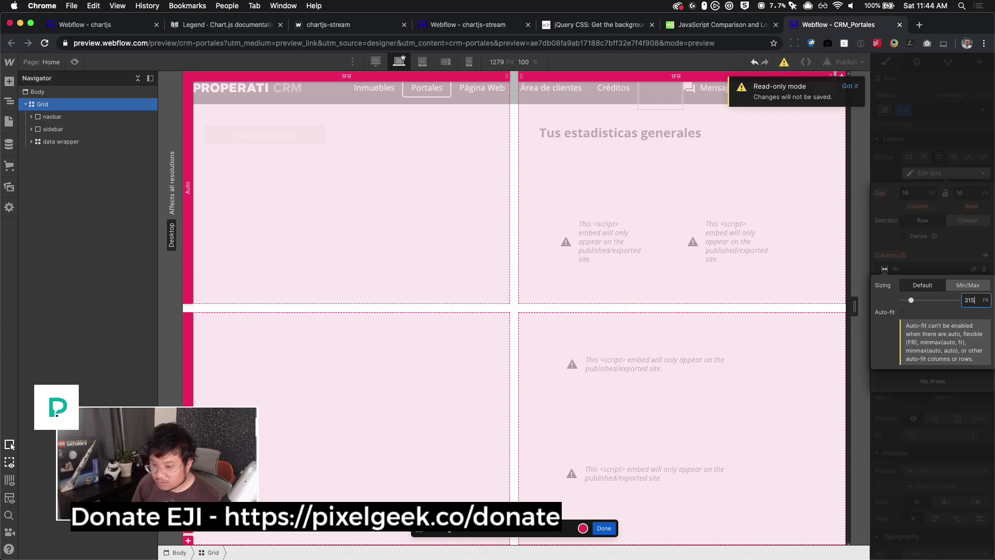
text(px)
key(Return)
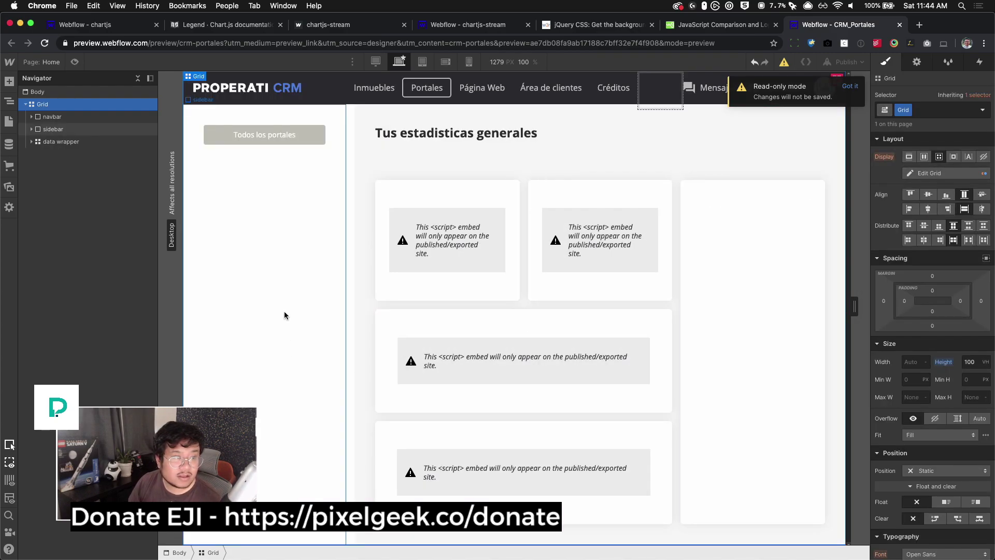
Set the Grid's column and row gaps to 0
click(283, 324)
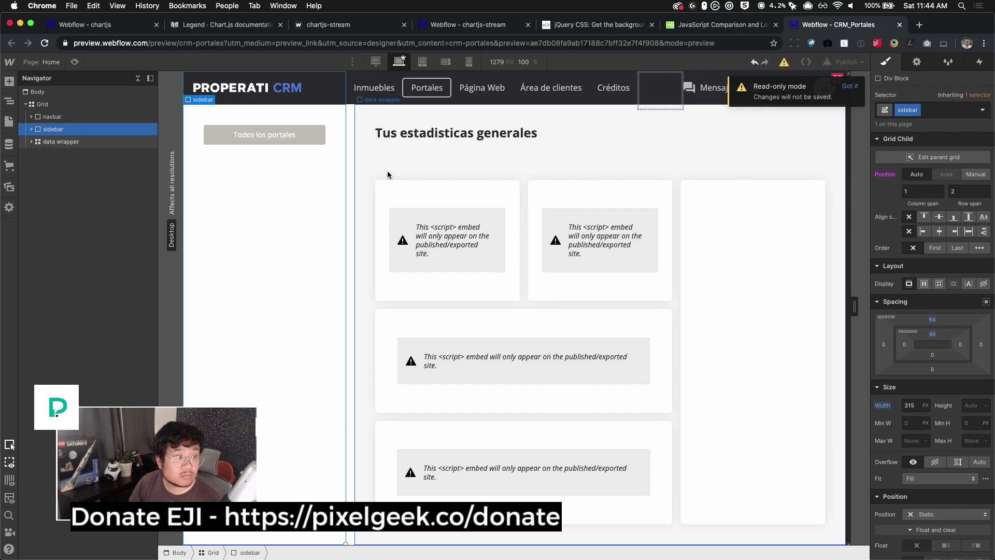
click(43, 104)
click(961, 172)
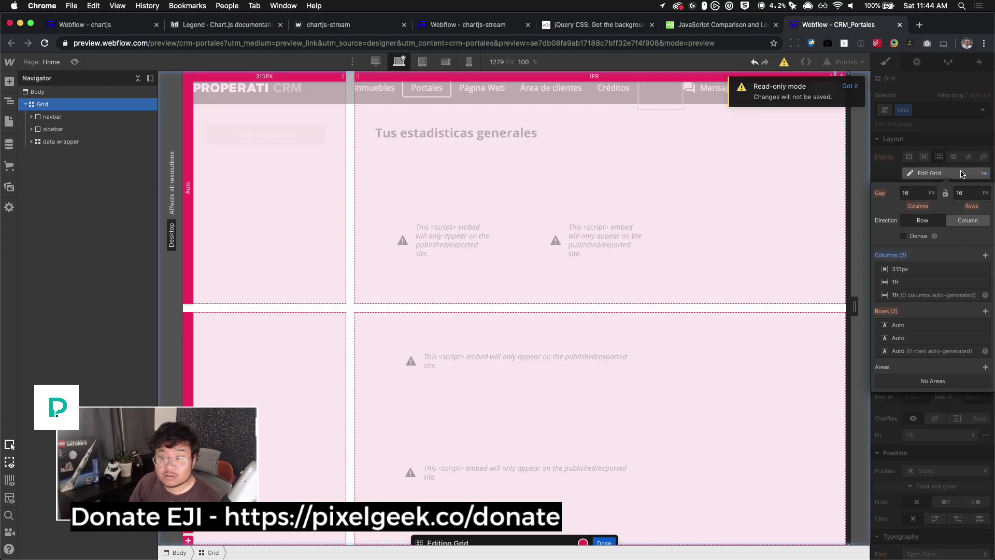
click(921, 194)
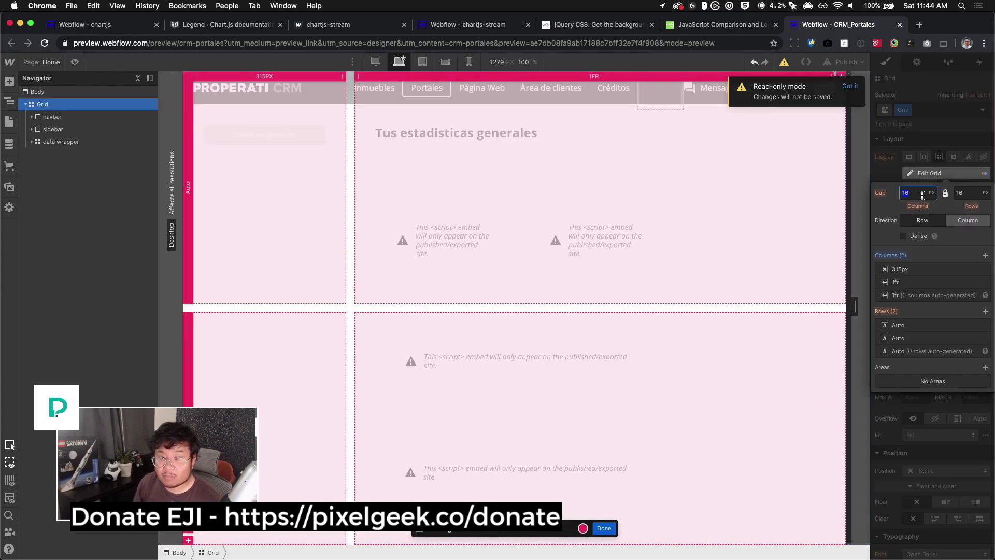
key(Escape)
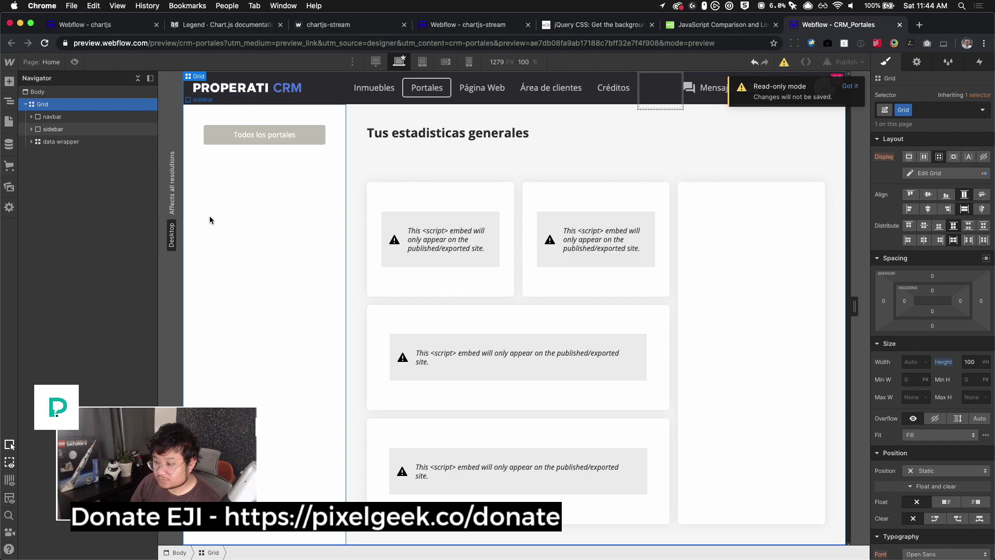
Check the sidebar at the tablet breakpoint, and clear its fixed width at the desktop breakpoint
click(422, 62)
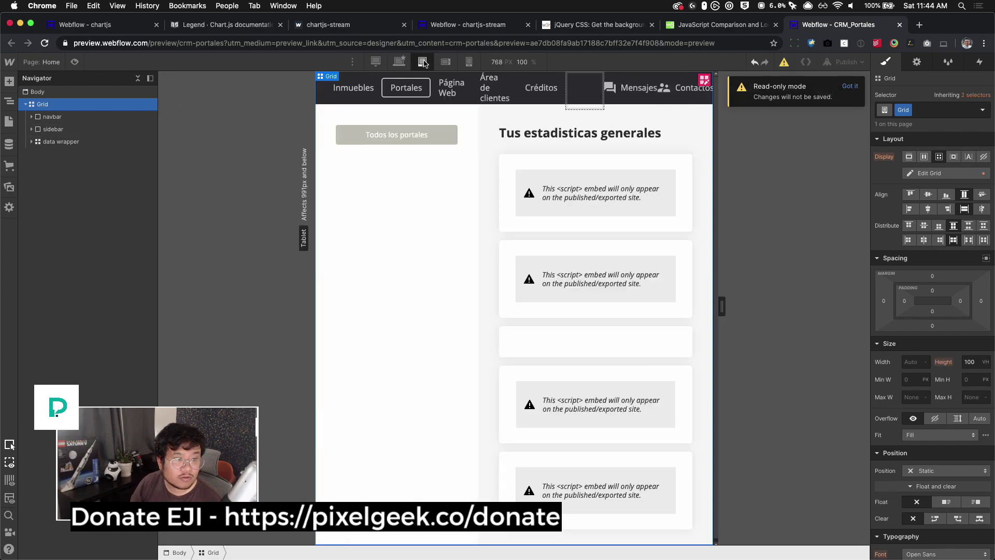
click(352, 252)
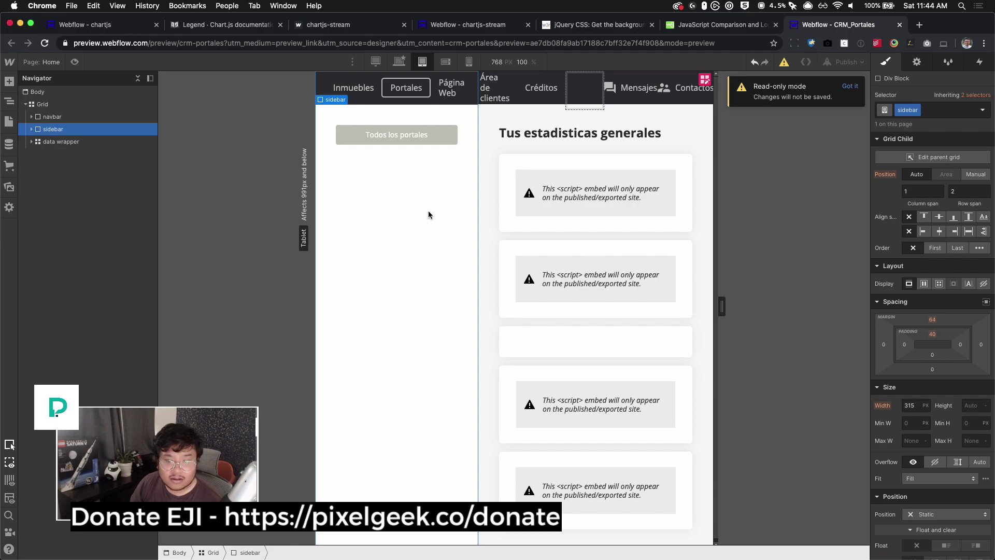
click(399, 62)
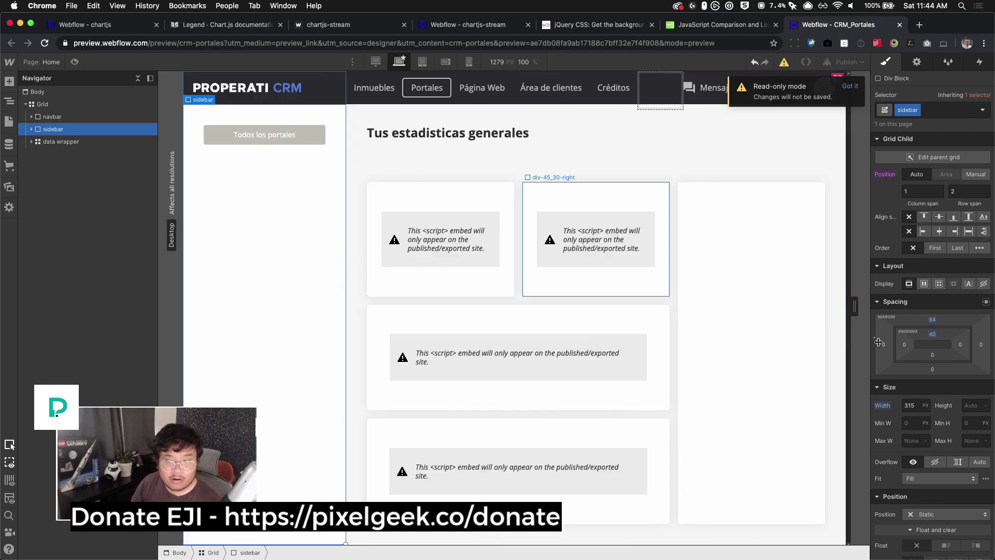
alt+click(885, 406)
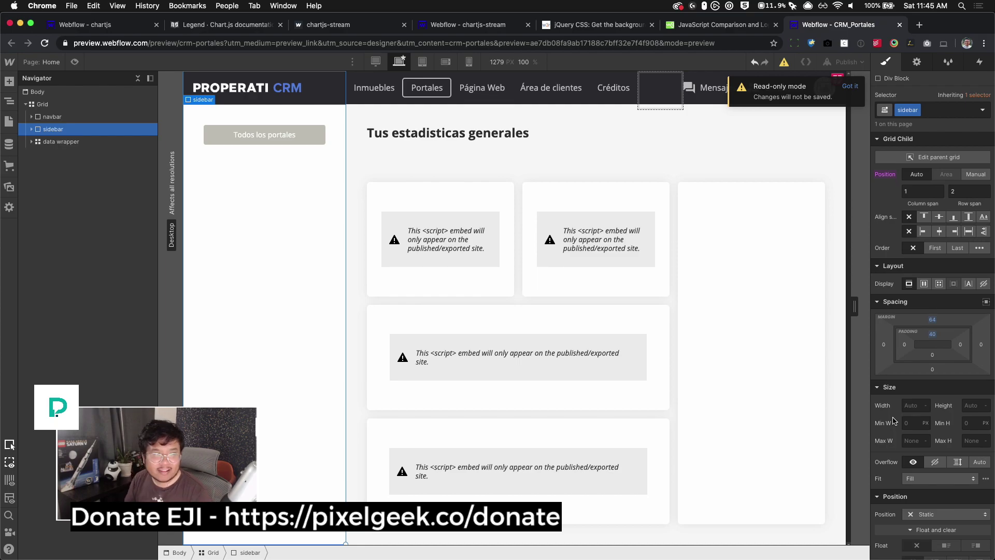
click(68, 102)
click(929, 173)
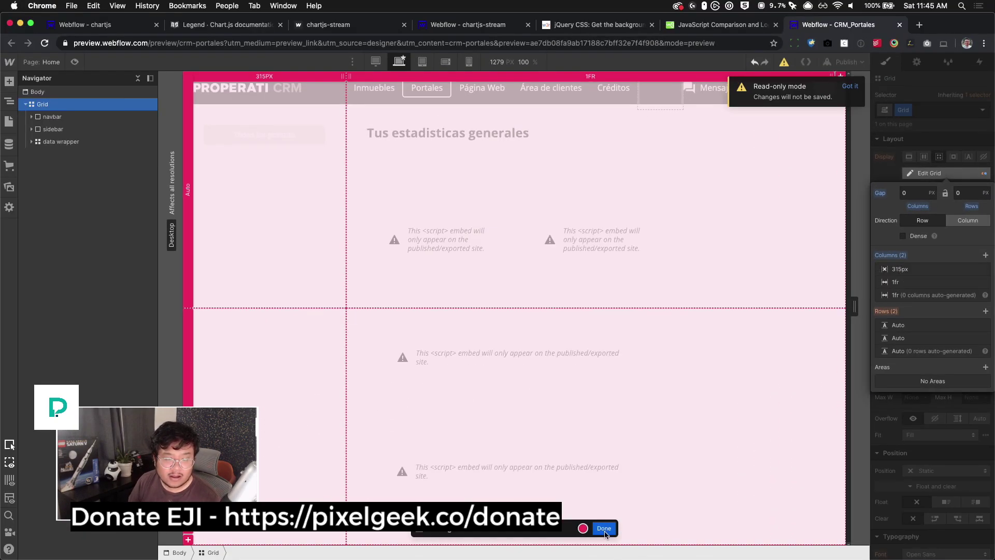
click(604, 528)
click(422, 62)
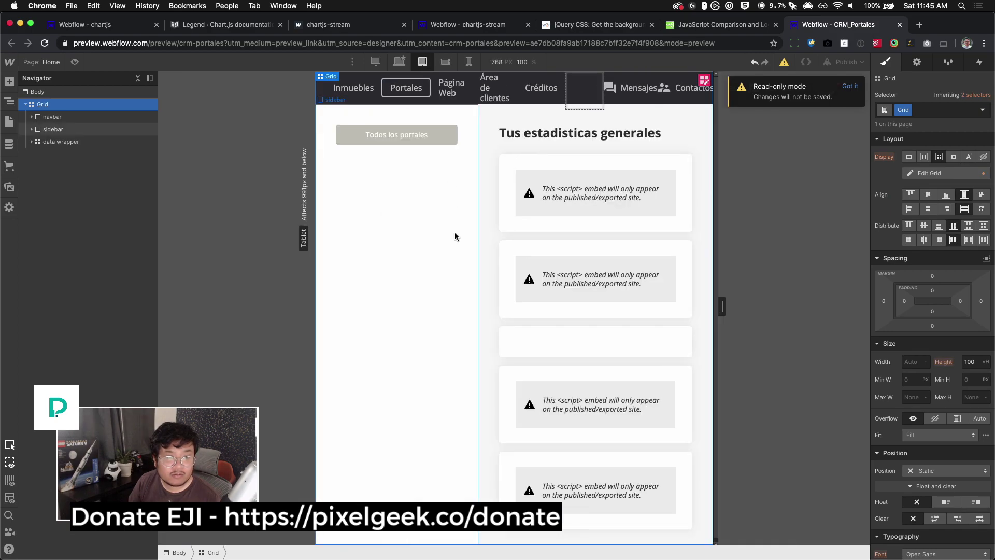
click(935, 174)
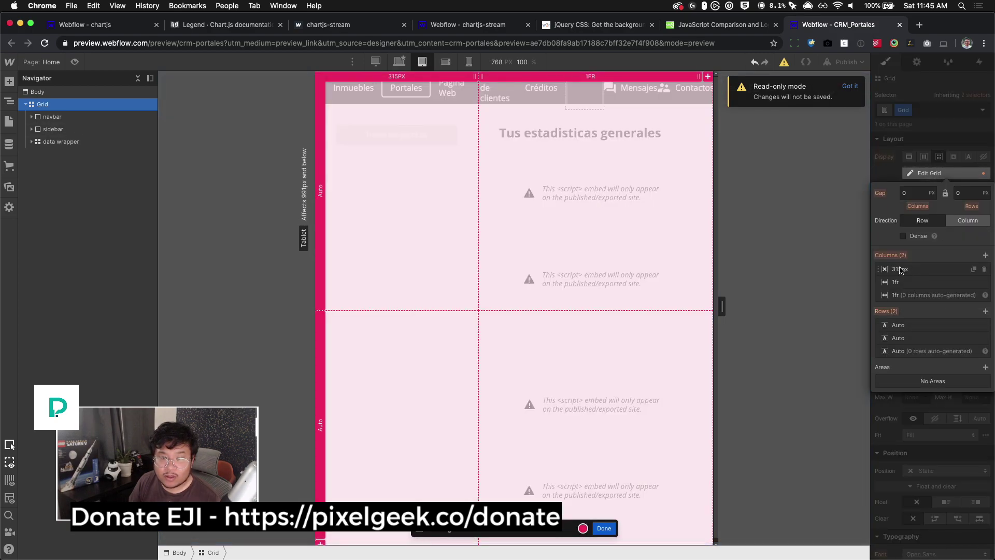
click(899, 268)
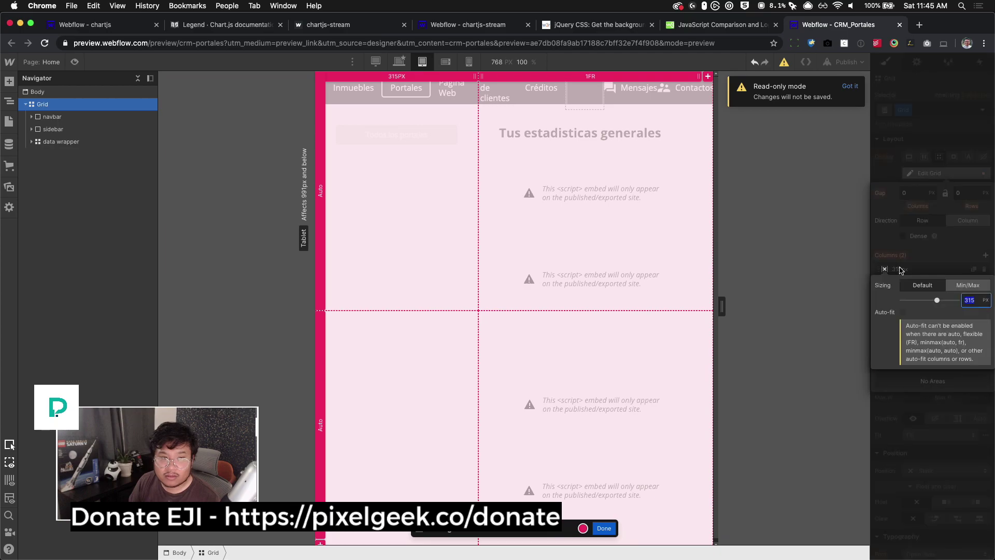
drag(937, 300, 922, 299)
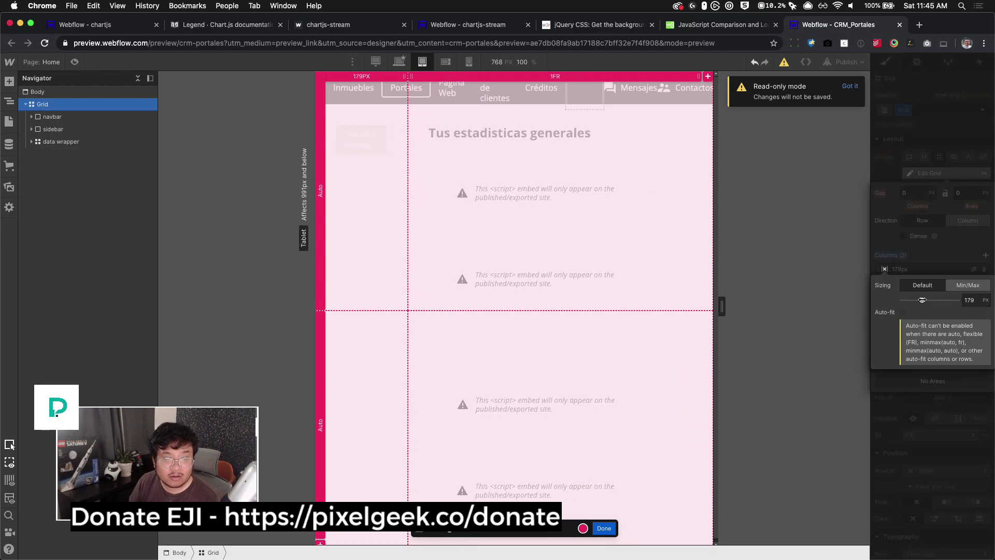
click(603, 528)
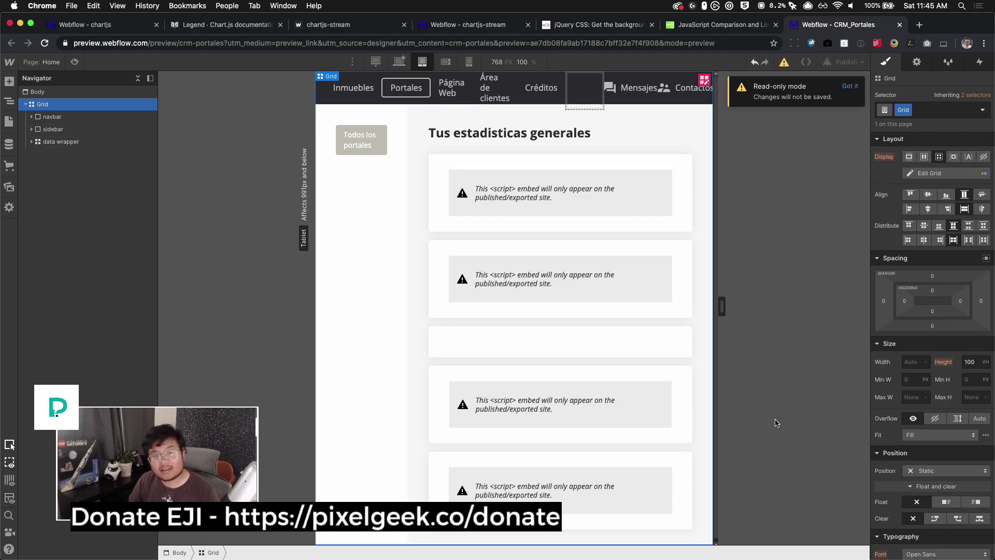
At the mobile landscape breakpoint, set the sidebar's position to Fixed, anchored along the bottom of the page
click(440, 62)
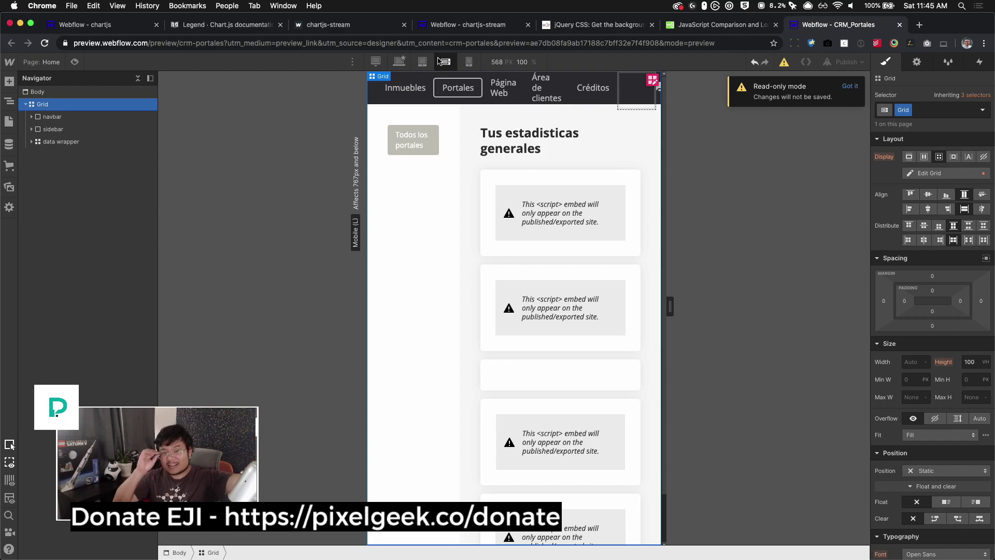
click(422, 439)
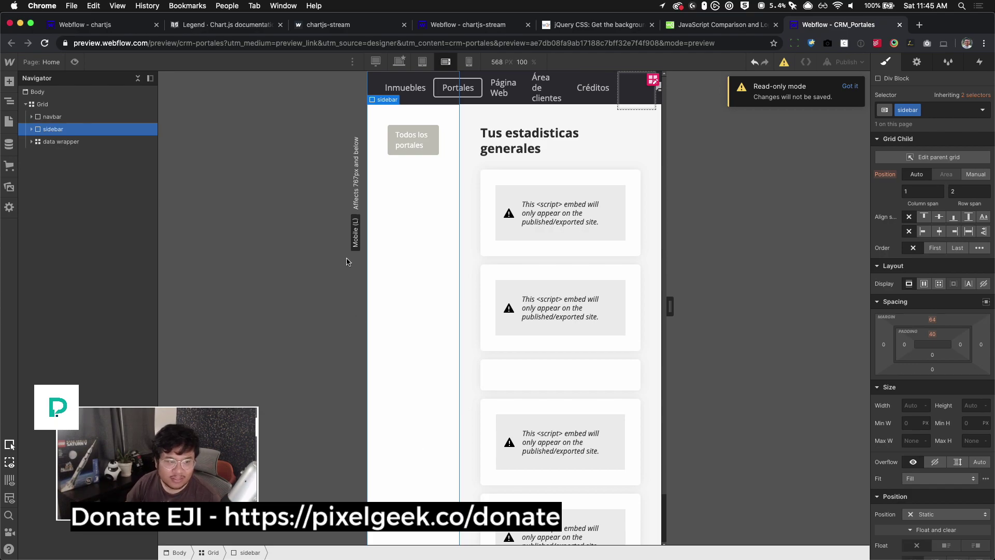
click(944, 513)
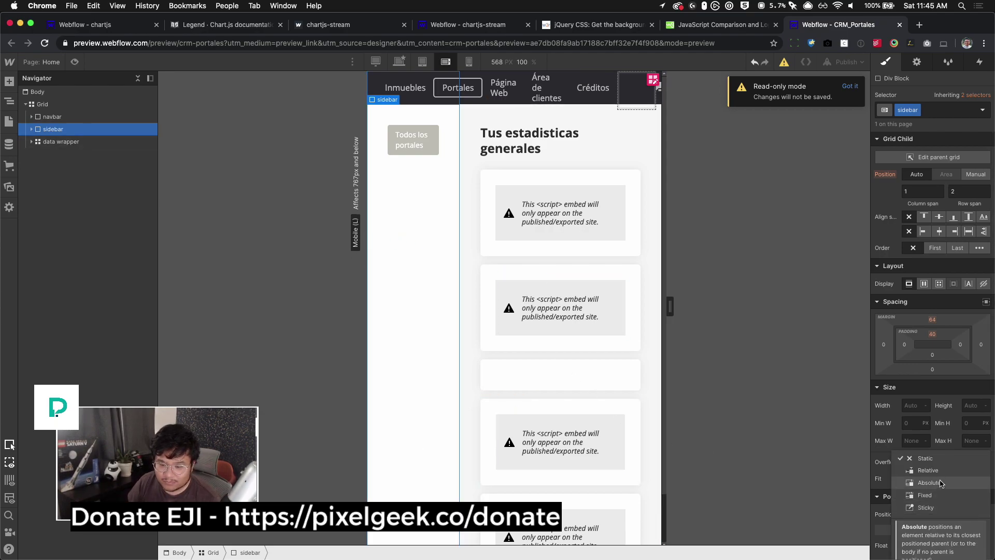
click(924, 494)
click(967, 530)
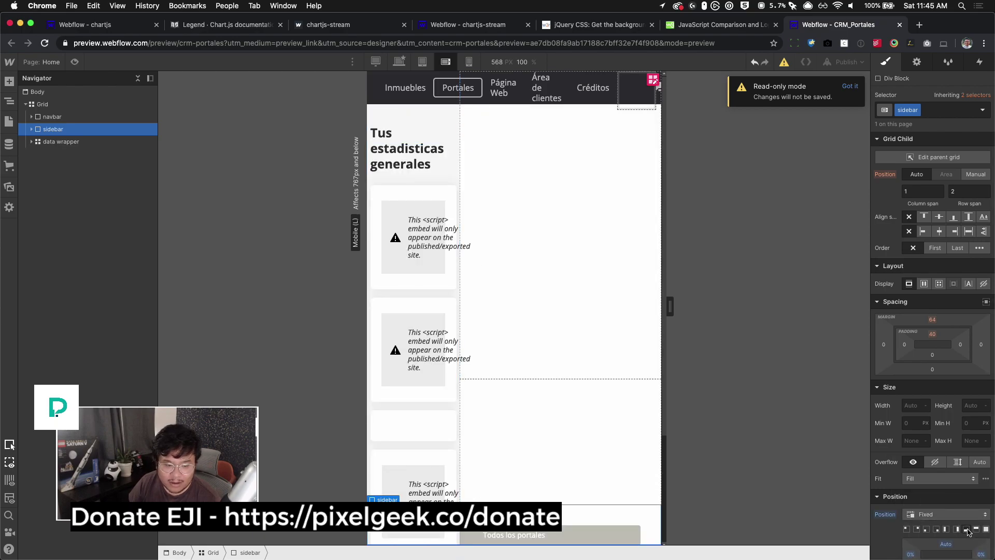
Give the mobile landscape sidebar a z-index of 99999
scroll(552, 411, down, 3)
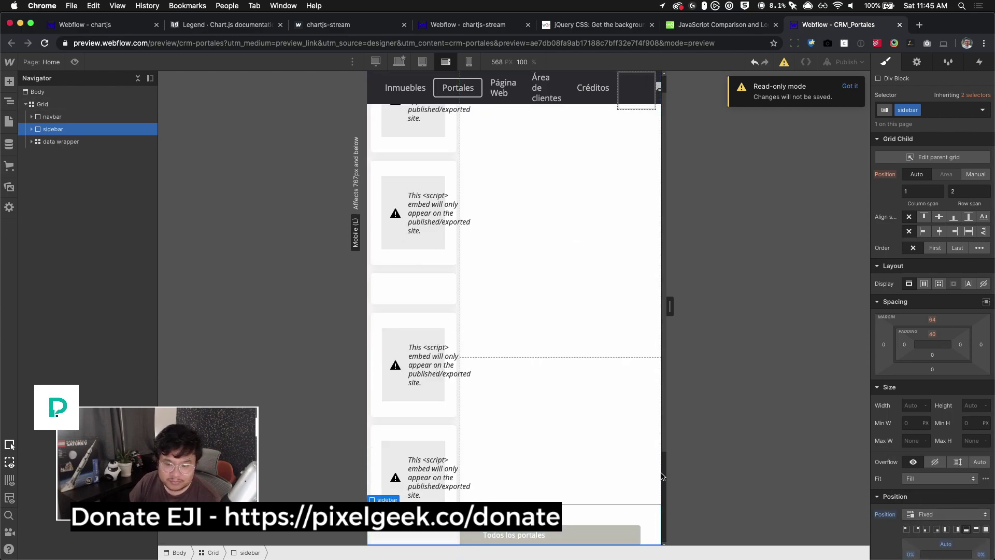
scroll(943, 362, down, 5)
click(973, 332)
text(99999)
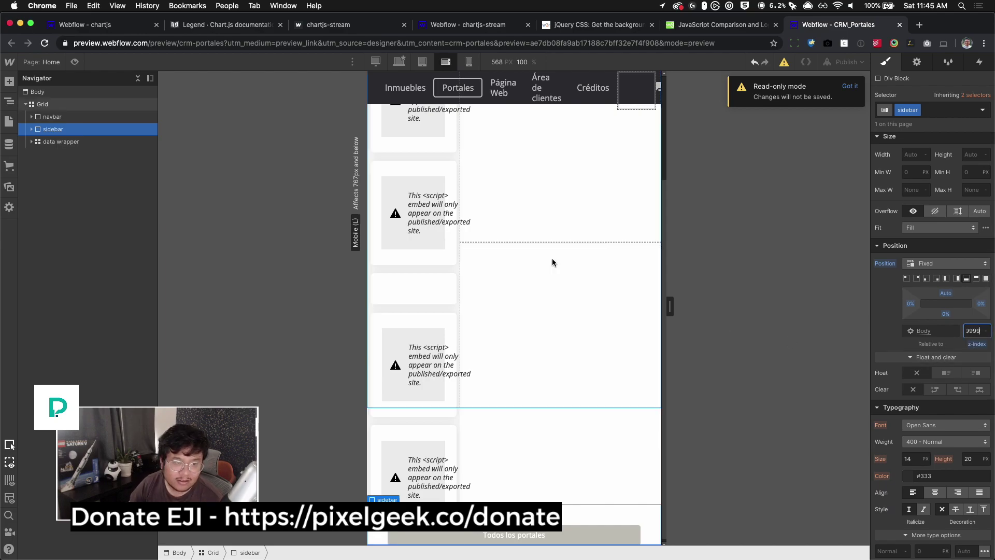
Delete the fixed 179 px column from the page's main Grid at the mobile landscape breakpoint
key(Return)
click(42, 104)
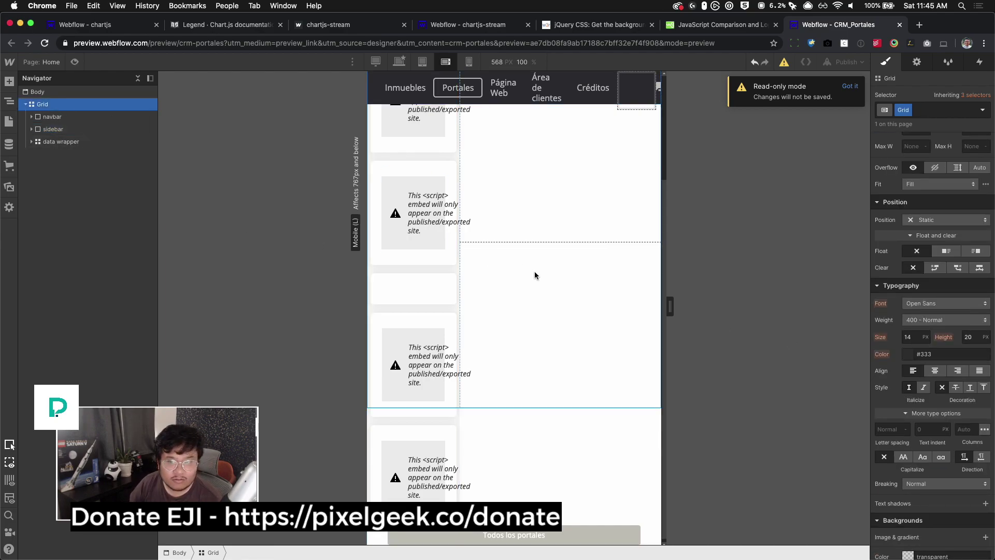
scroll(923, 282, up, 5)
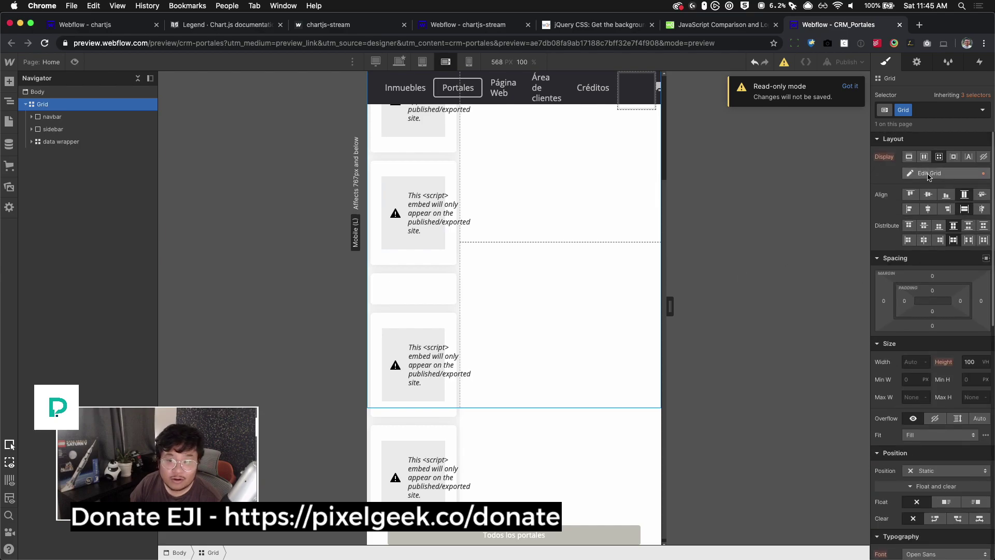
click(928, 175)
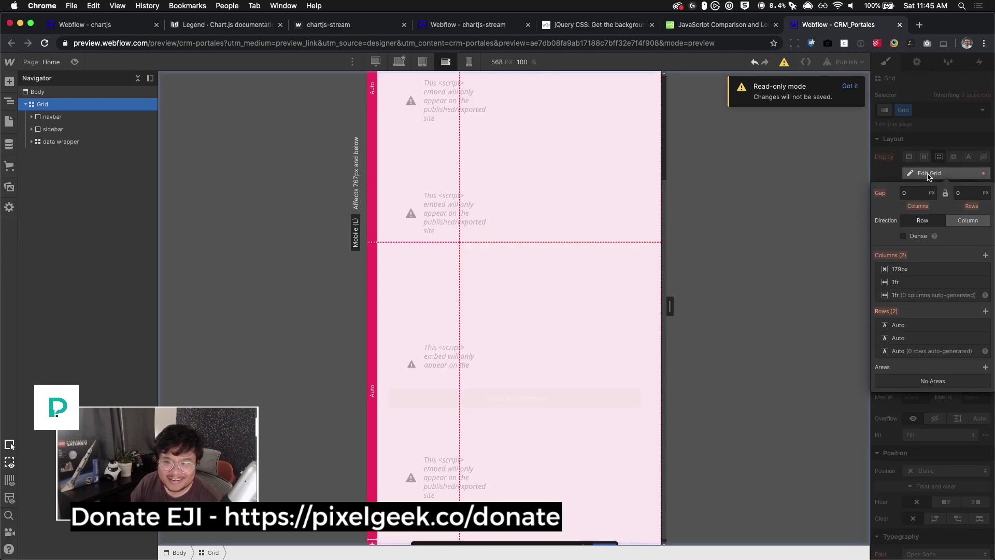
mouse_move(919, 273)
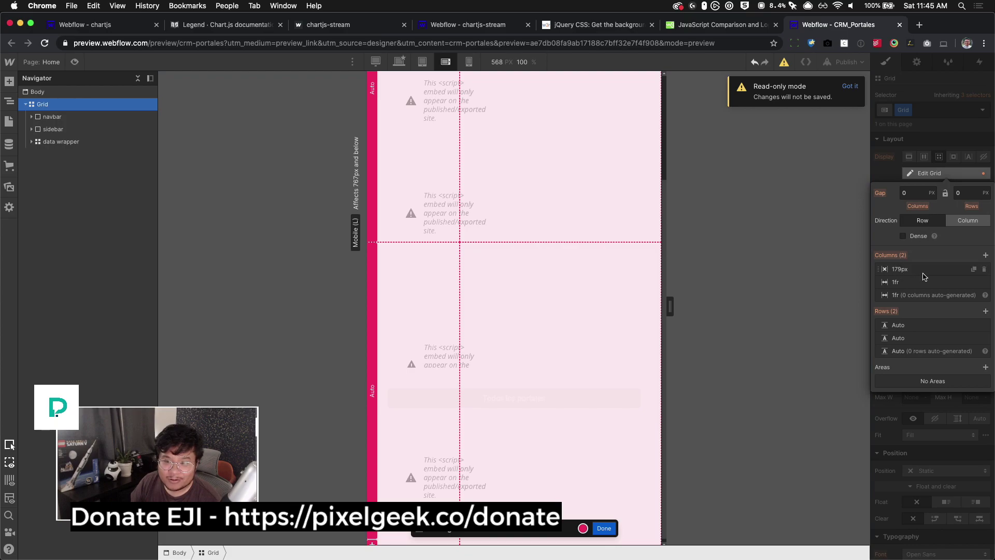
click(983, 269)
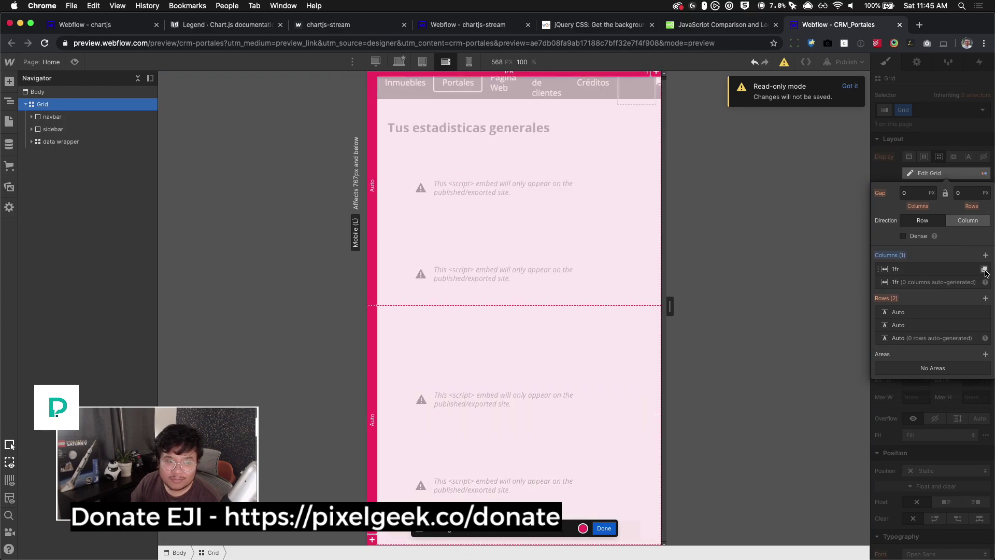
click(932, 171)
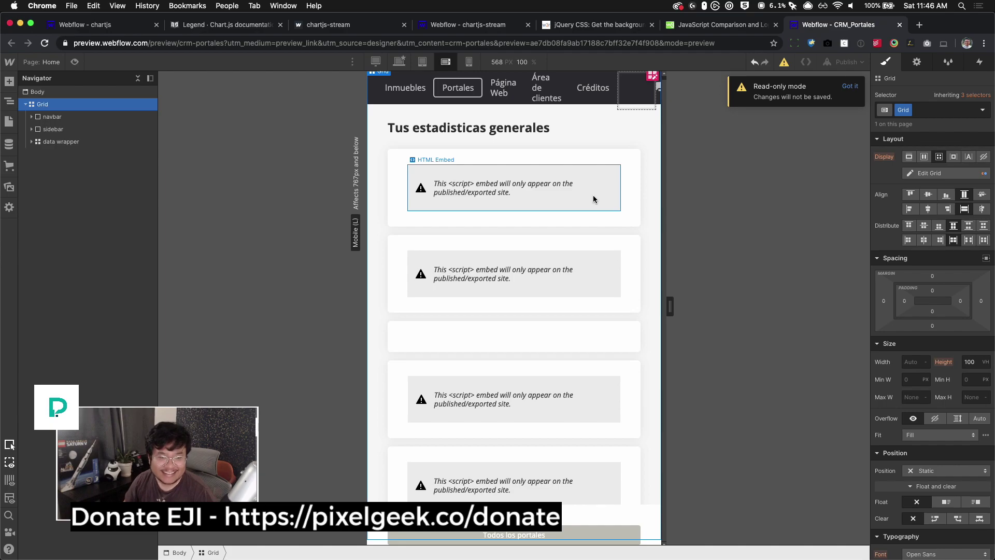
click(651, 76)
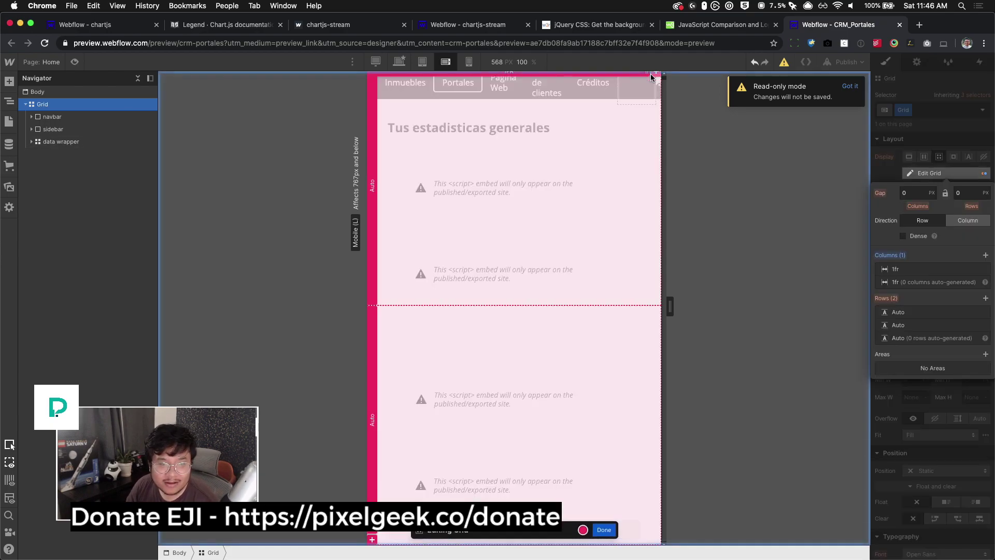
click(603, 530)
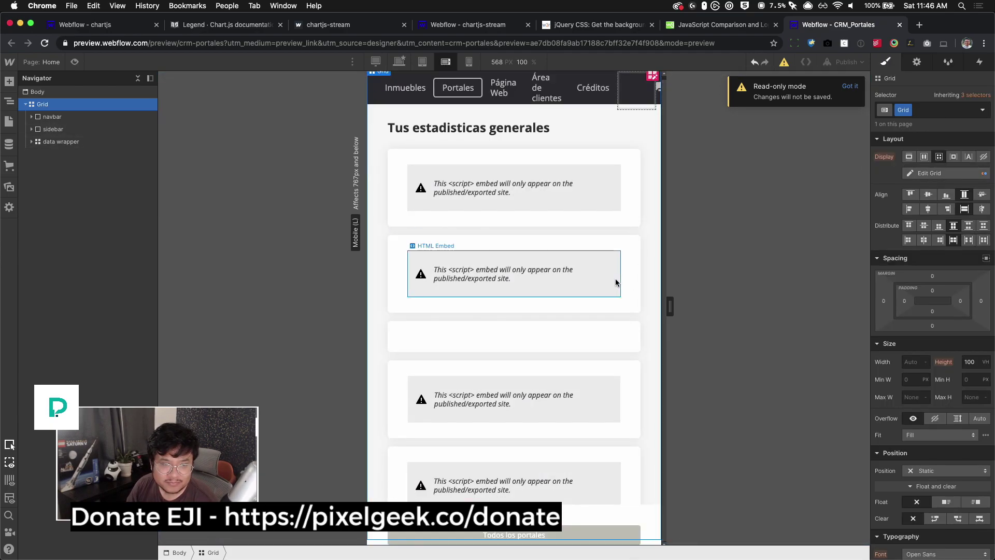
Review the data wrapper's grid child settings, and check its layout at the mobile portrait and desktop breakpoints
click(613, 223)
click(96, 142)
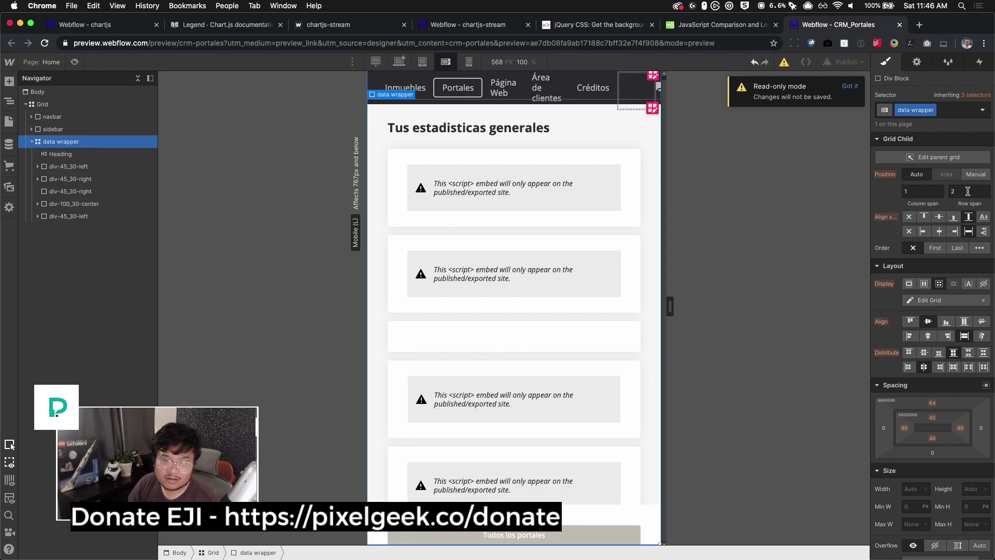
click(468, 62)
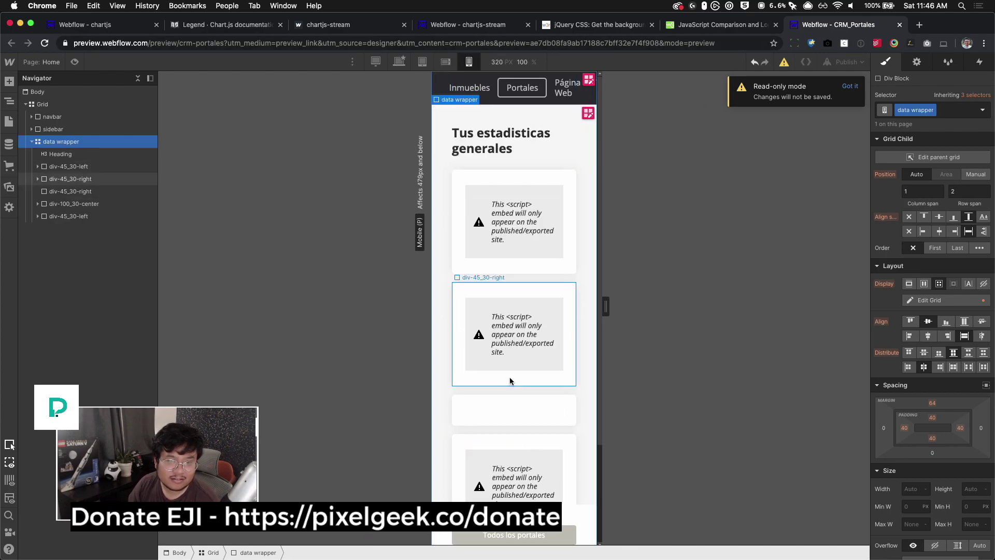
click(399, 62)
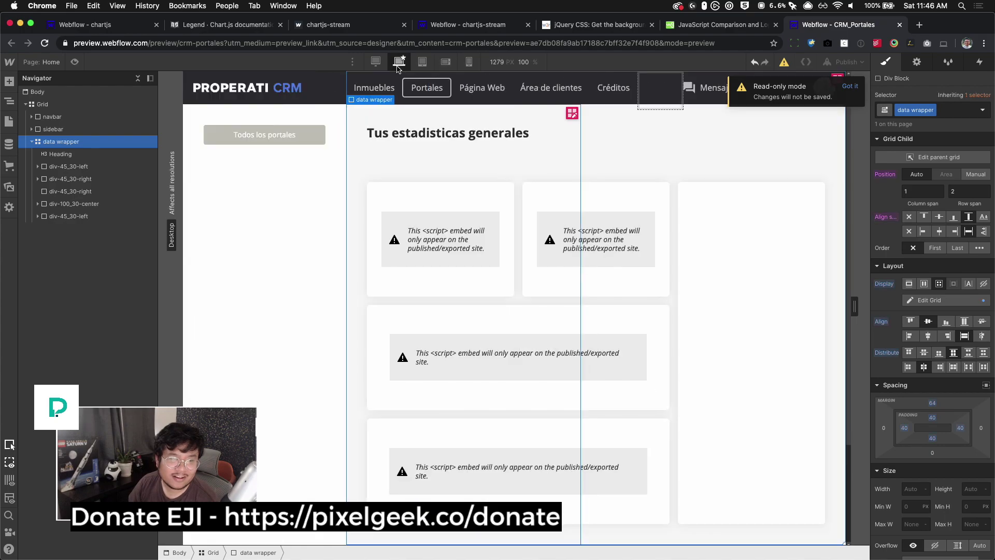